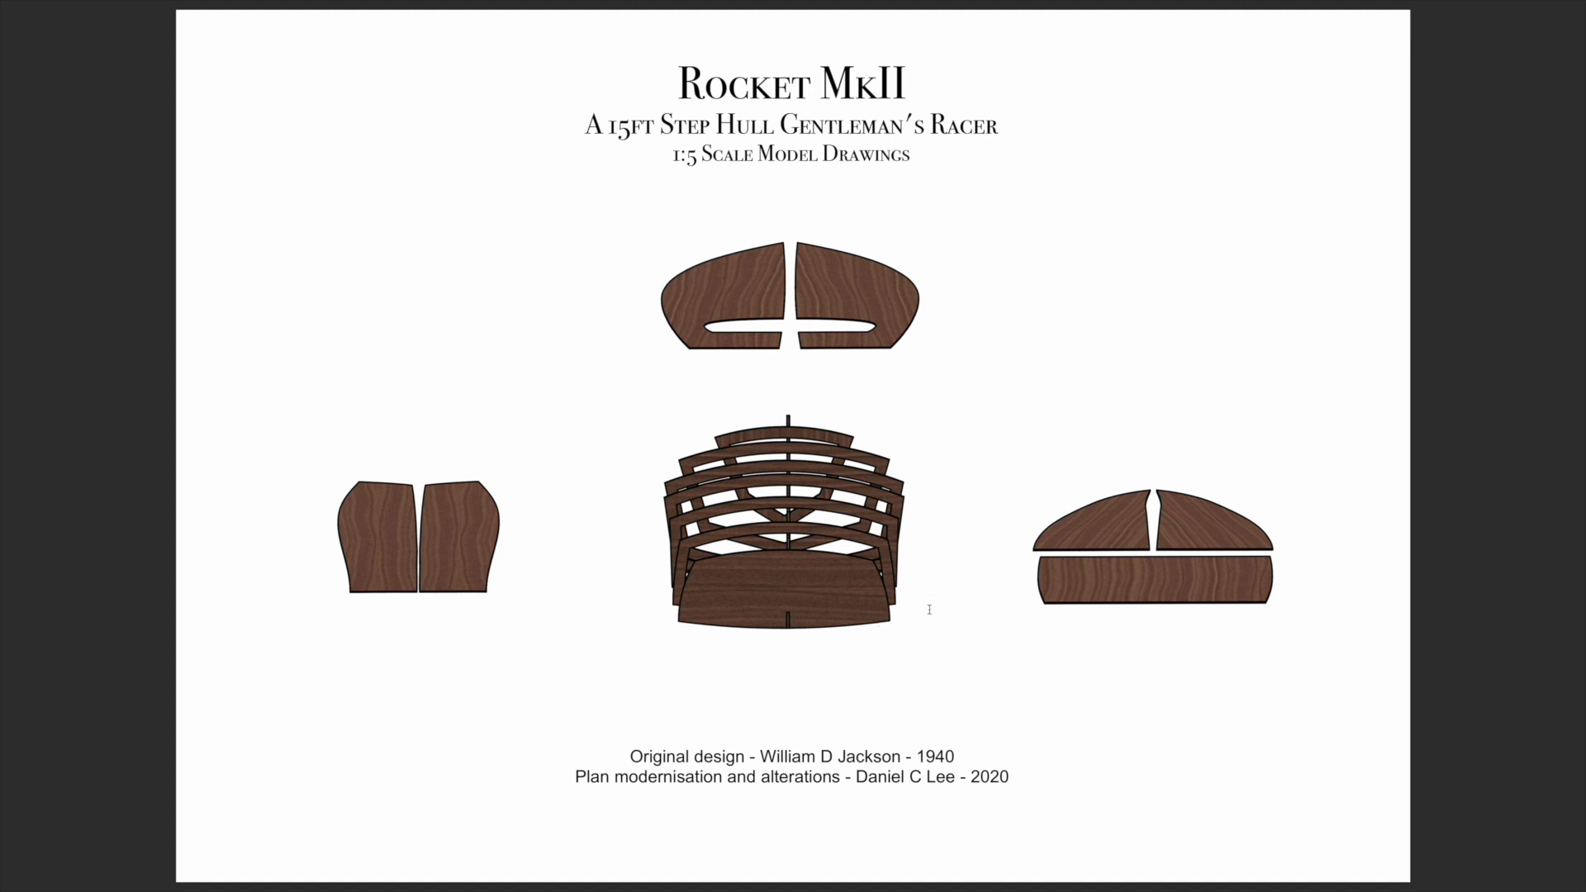
Step: Advance to page 2, the Keel and Frames sheet with Frames 1–6, 4a and 7/Transom
key(Right)
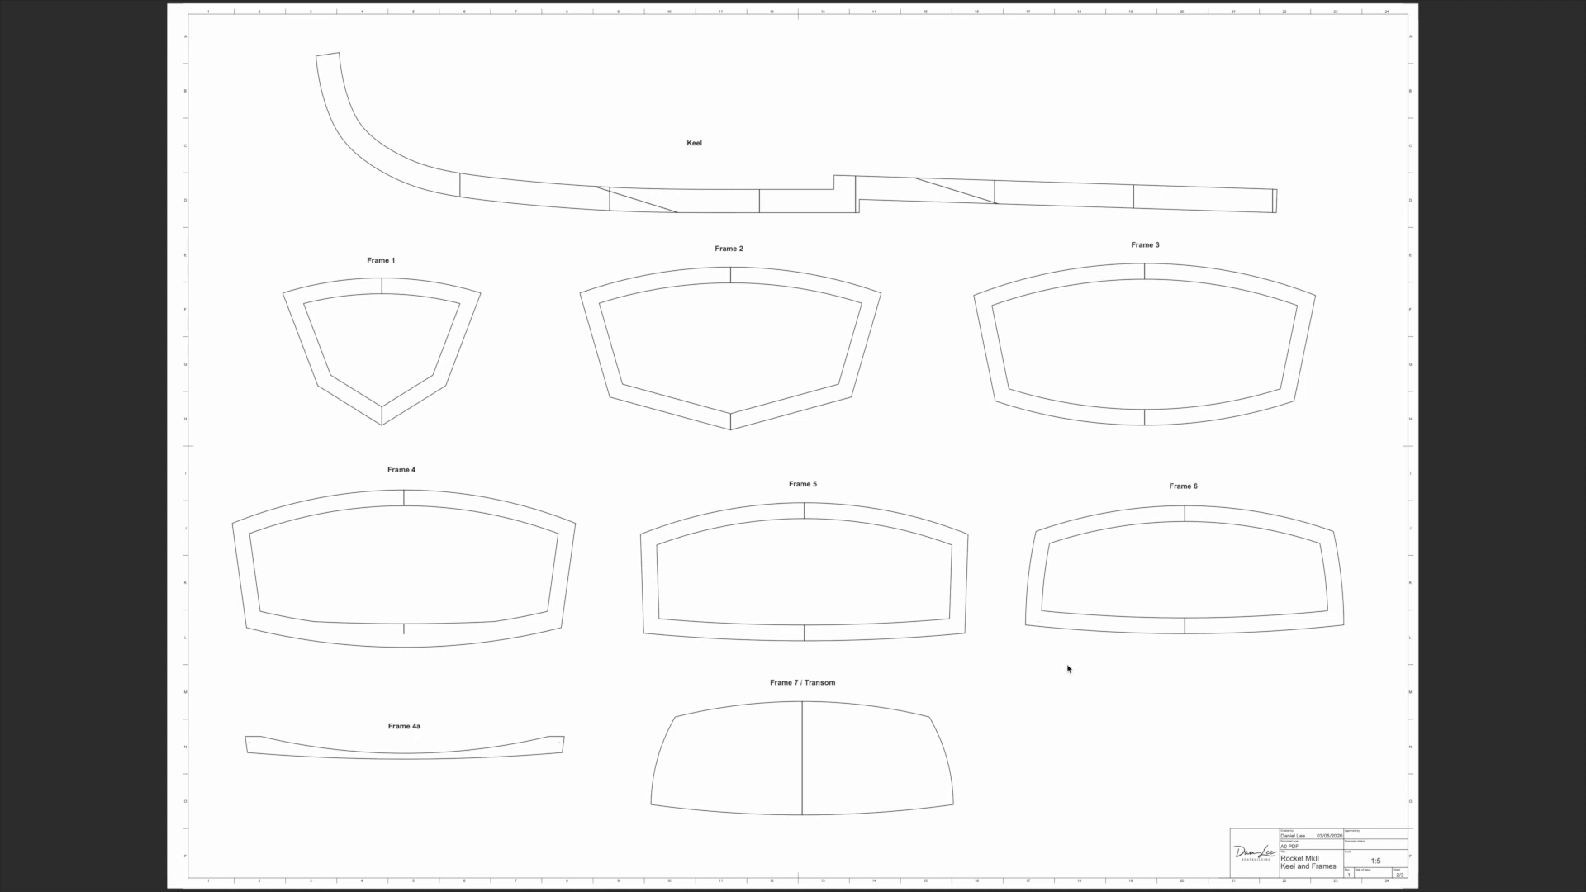
Step: Scroll down to the Skins page, then back up to page 1 of the drawings
scroll(1068, 668, down, 10)
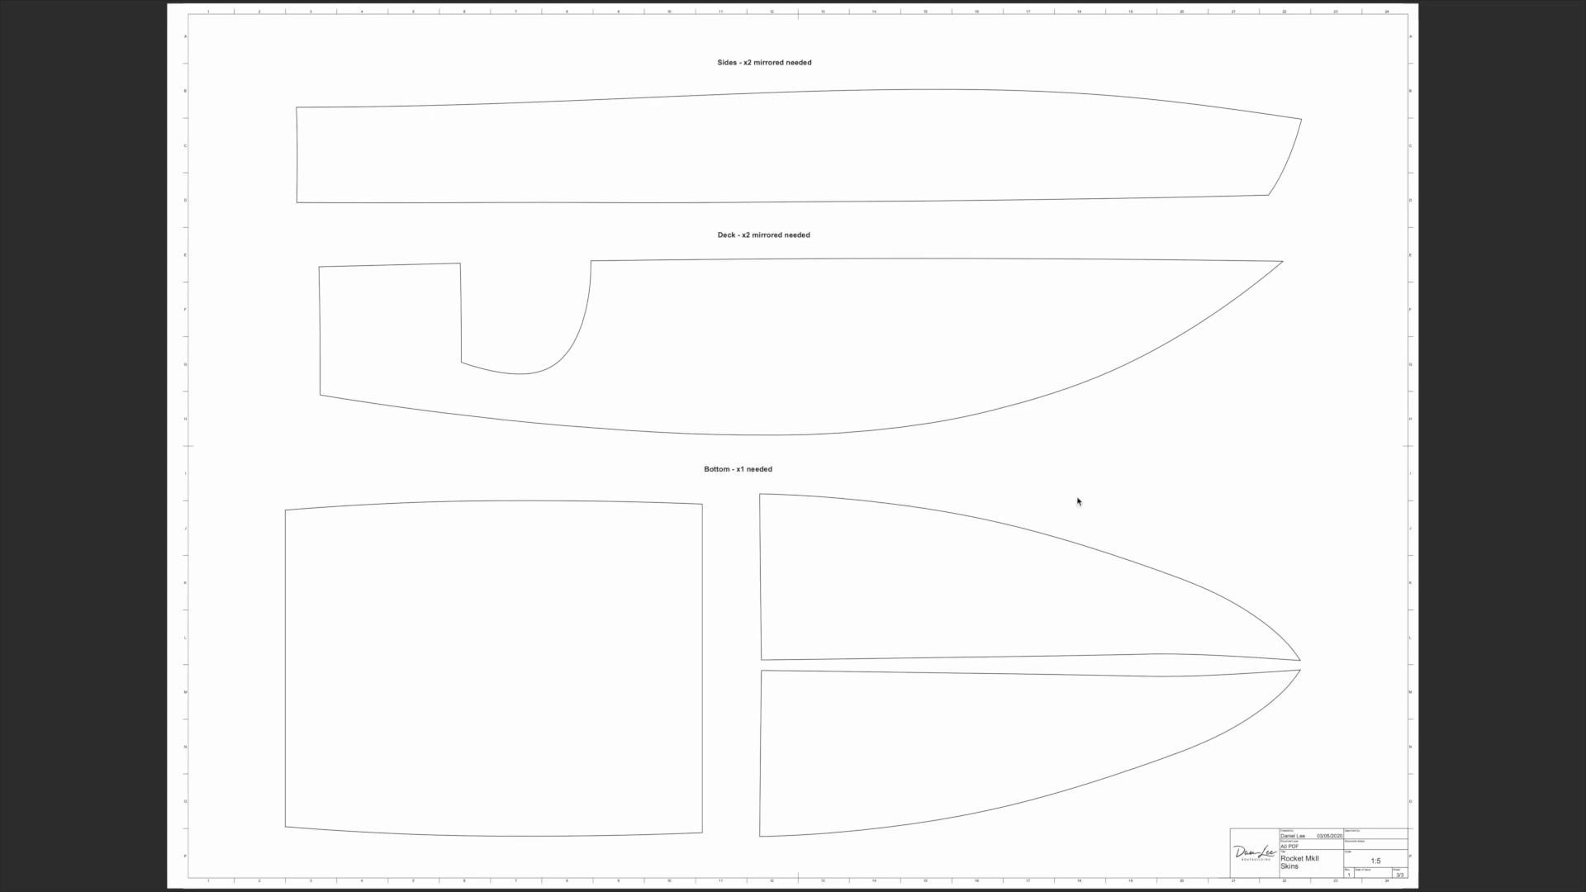
scroll(1078, 500, up, 10)
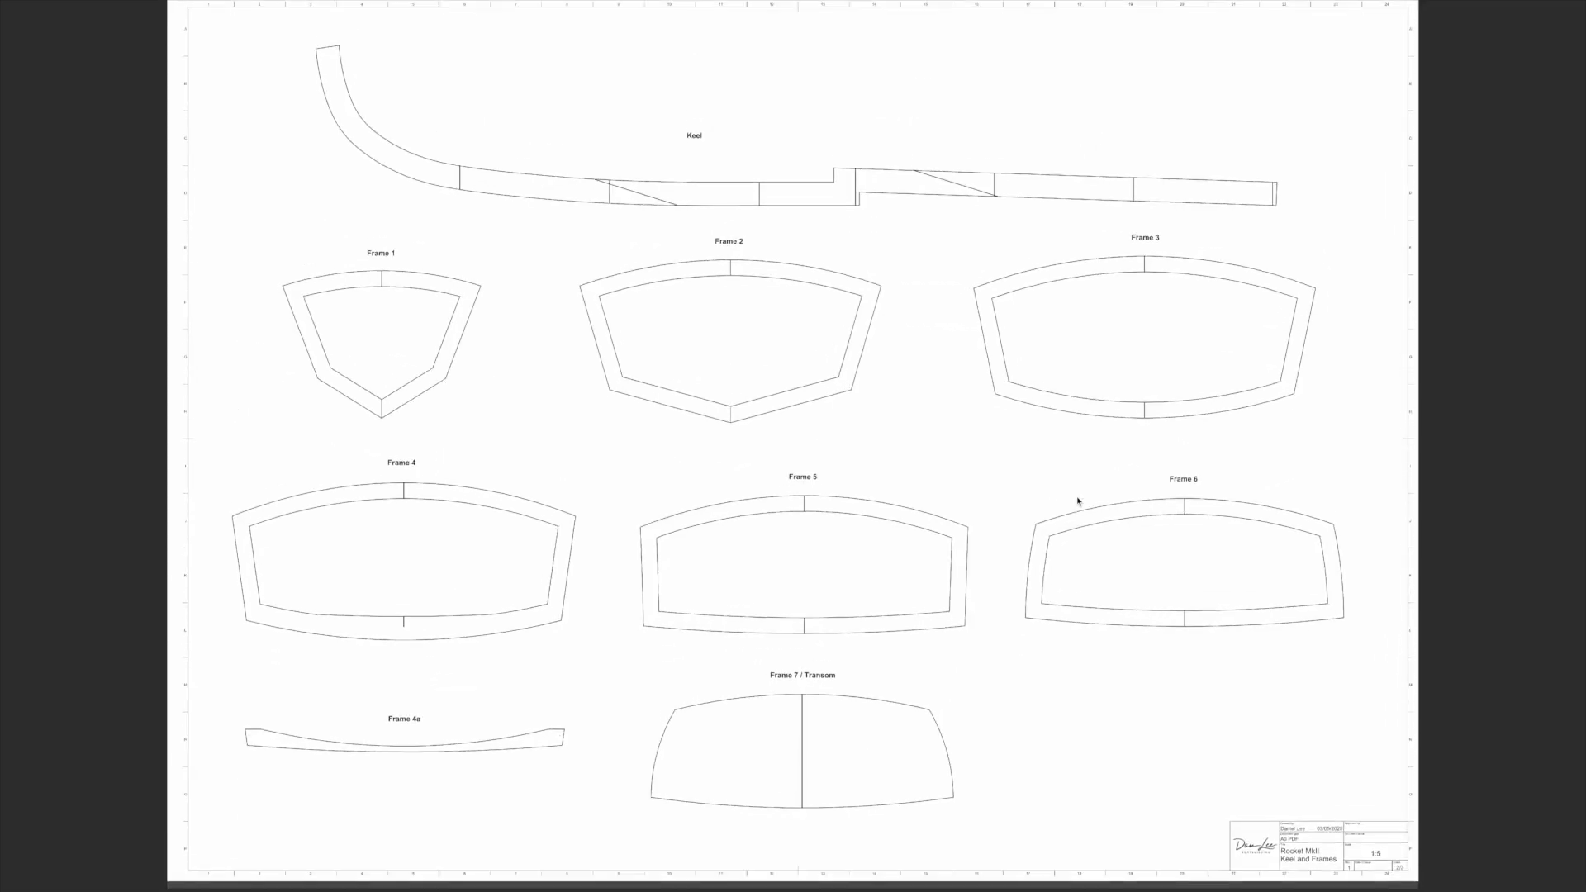
scroll(1078, 501, up, 8)
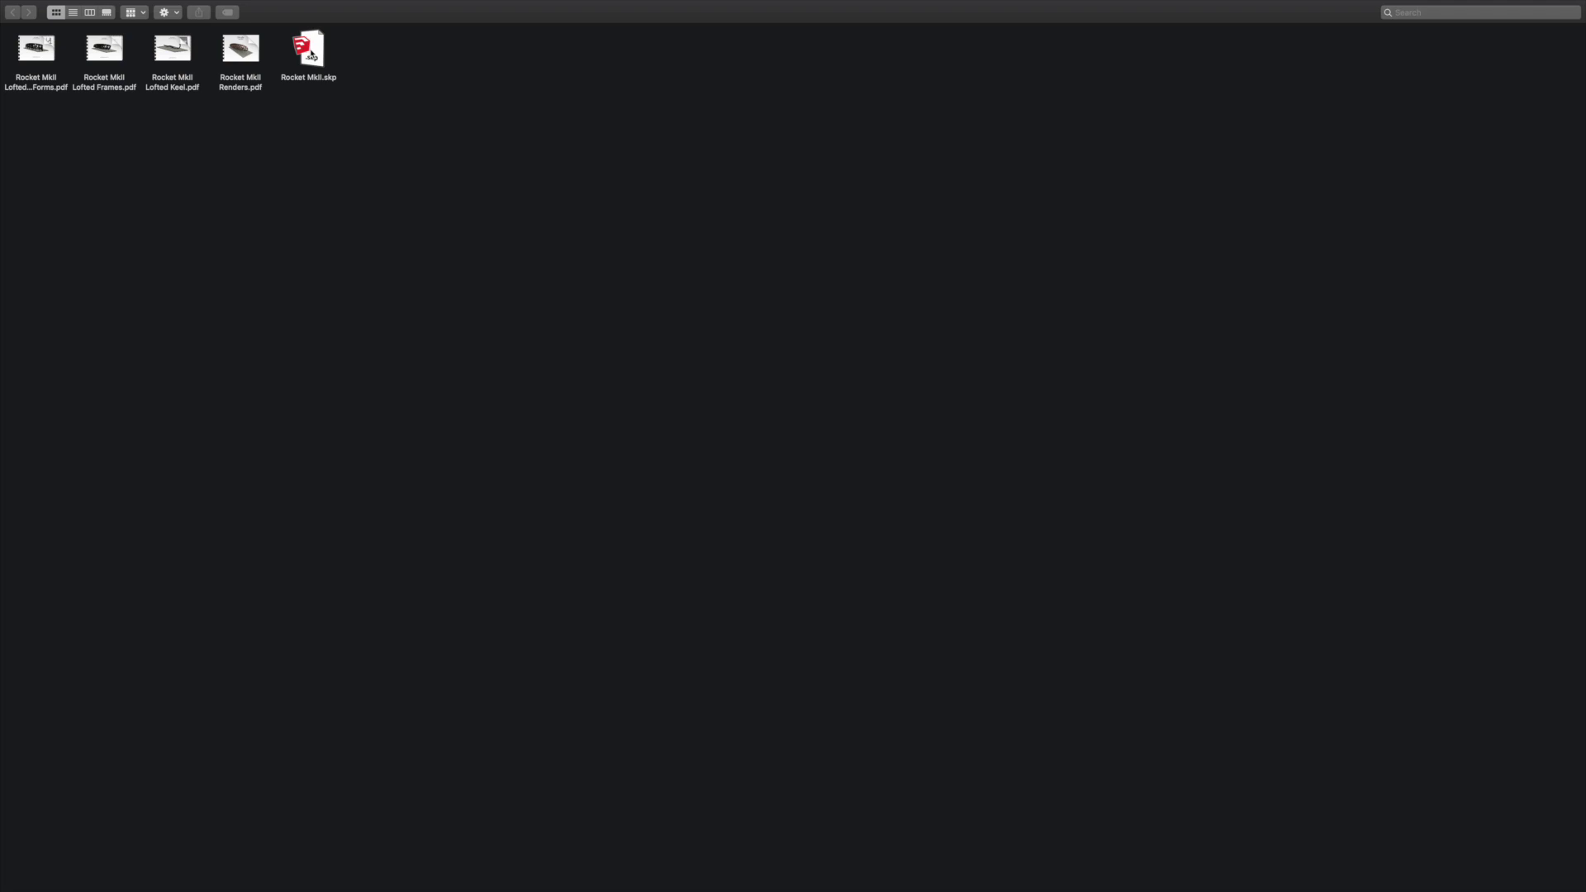
Step: Open Rocket MkII.skp in SketchUp and orbit the boat to a new angle
double_click(311, 54)
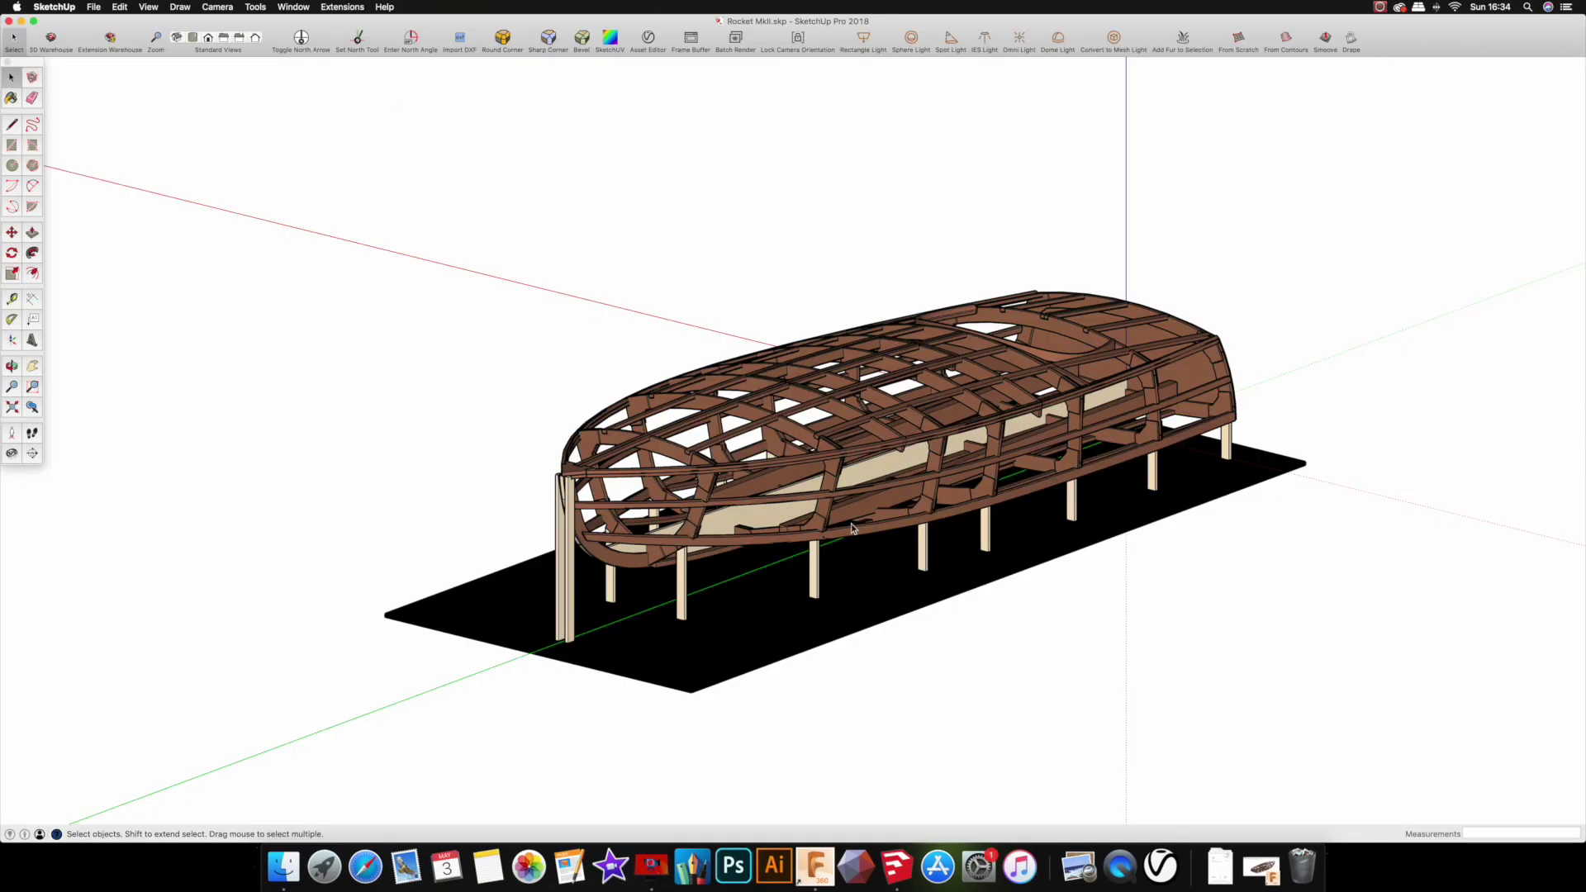
key(o)
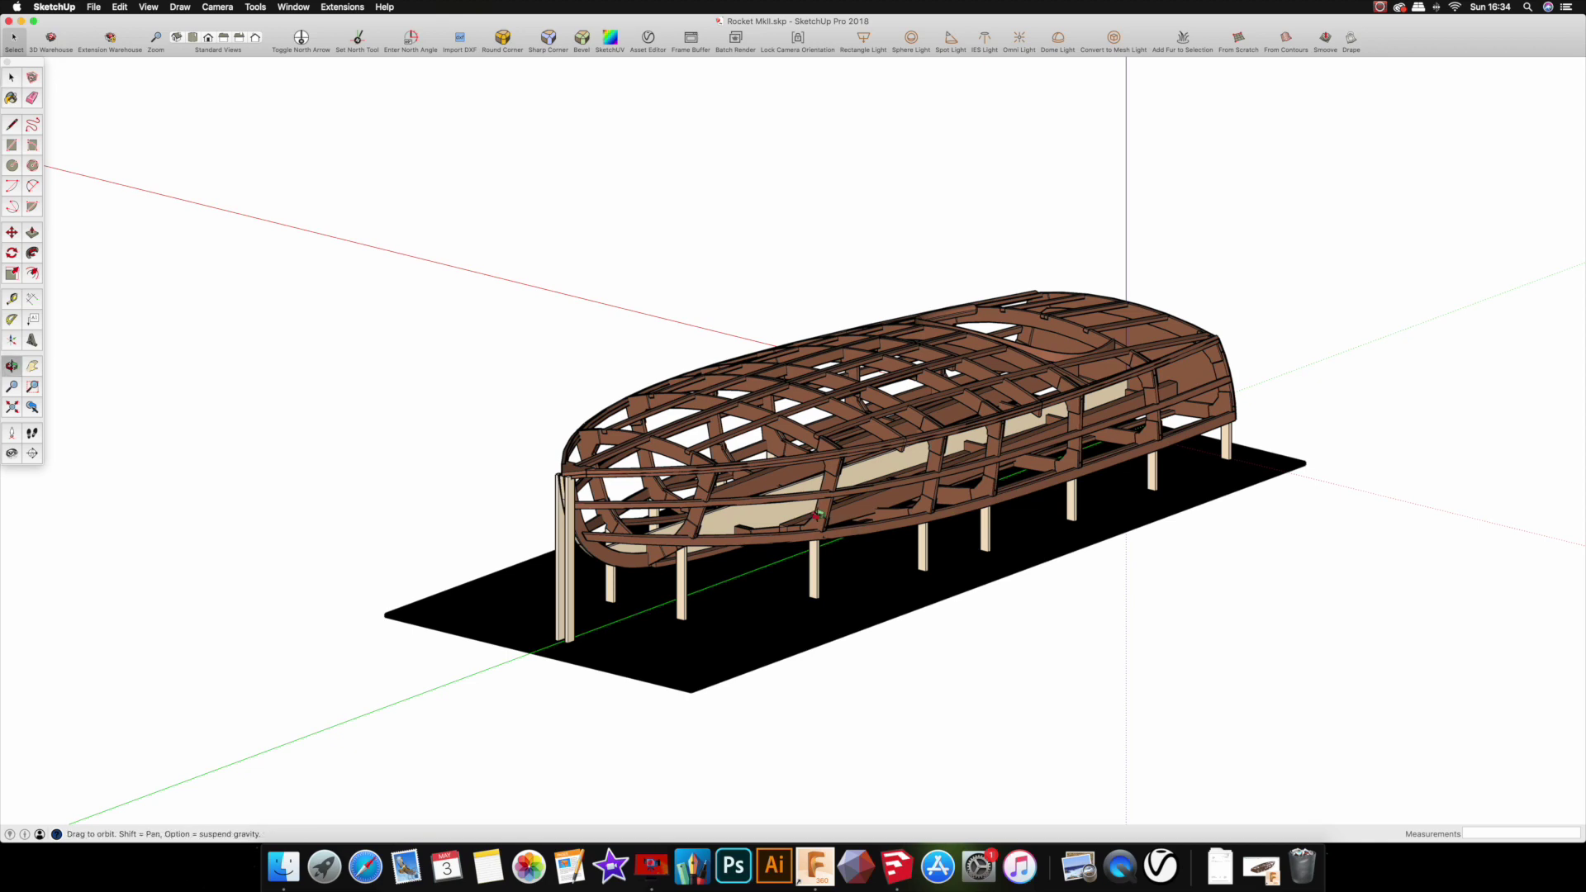
drag(851, 523, 904, 474)
scroll(904, 474, up, 6)
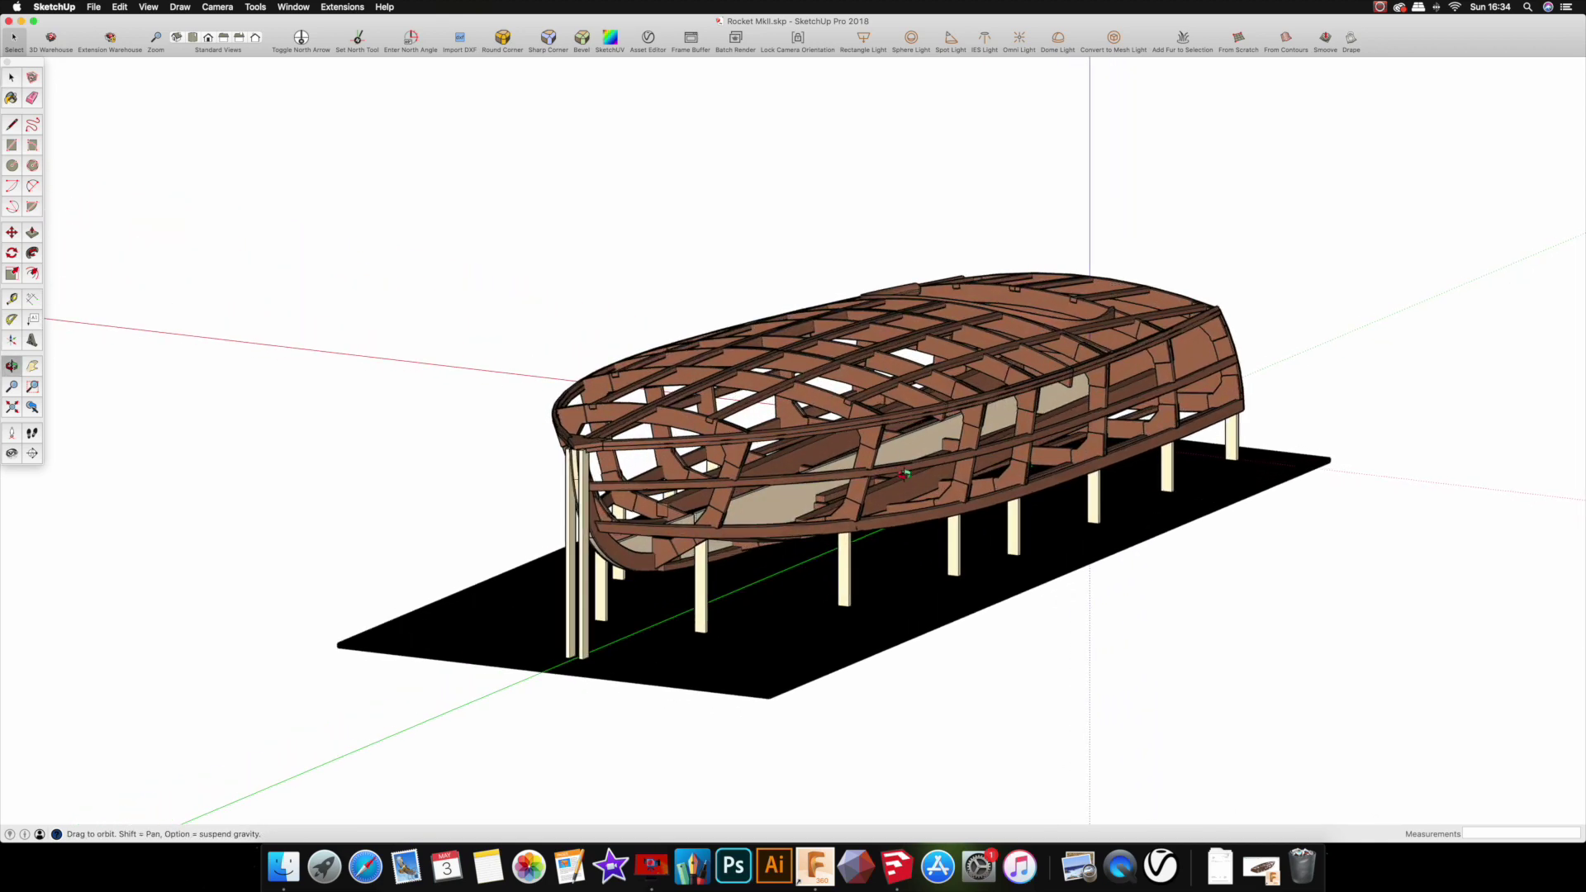
scroll(719, 437, down, 1)
Step: Orbit to view the bow head-on, a low side view, then the hull top
drag(718, 436, 845, 421)
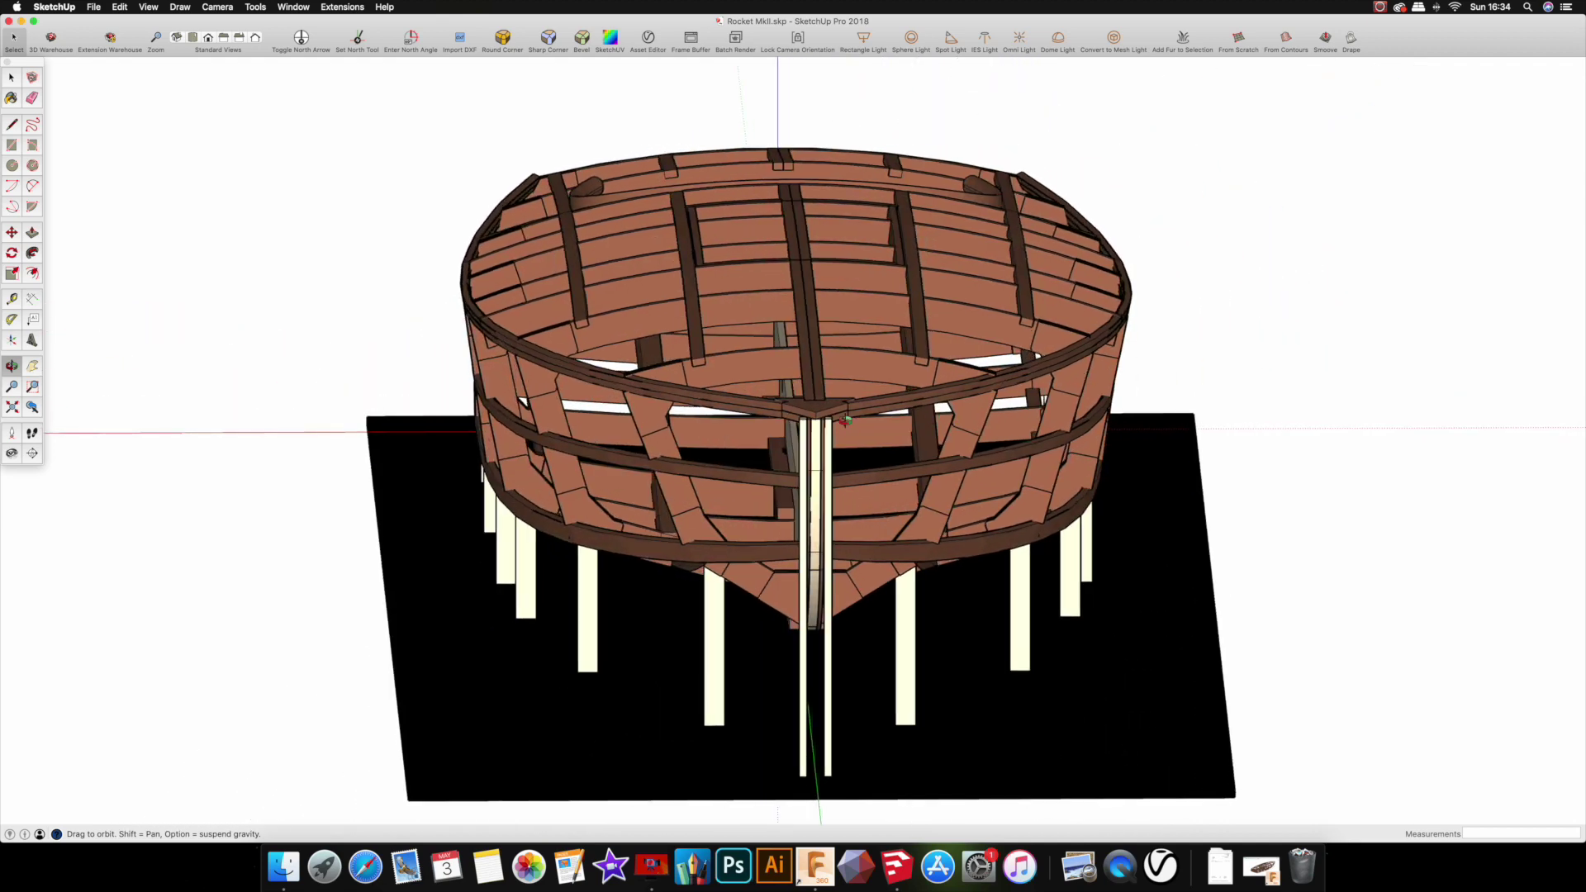
drag(603, 516, 723, 446)
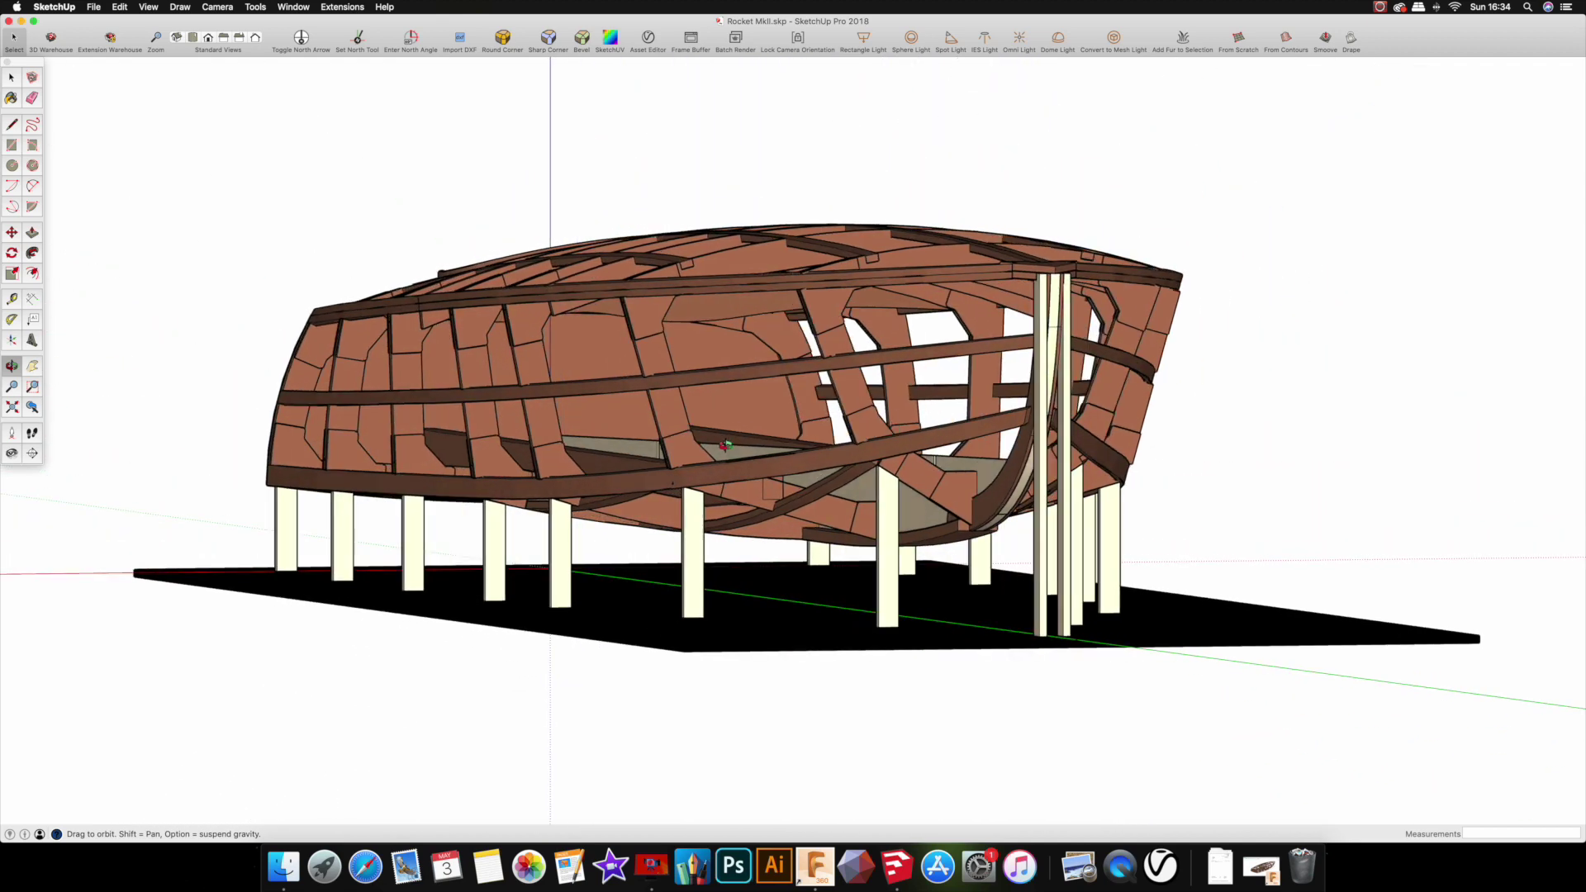
scroll(562, 481, up, 3)
drag(562, 481, 604, 515)
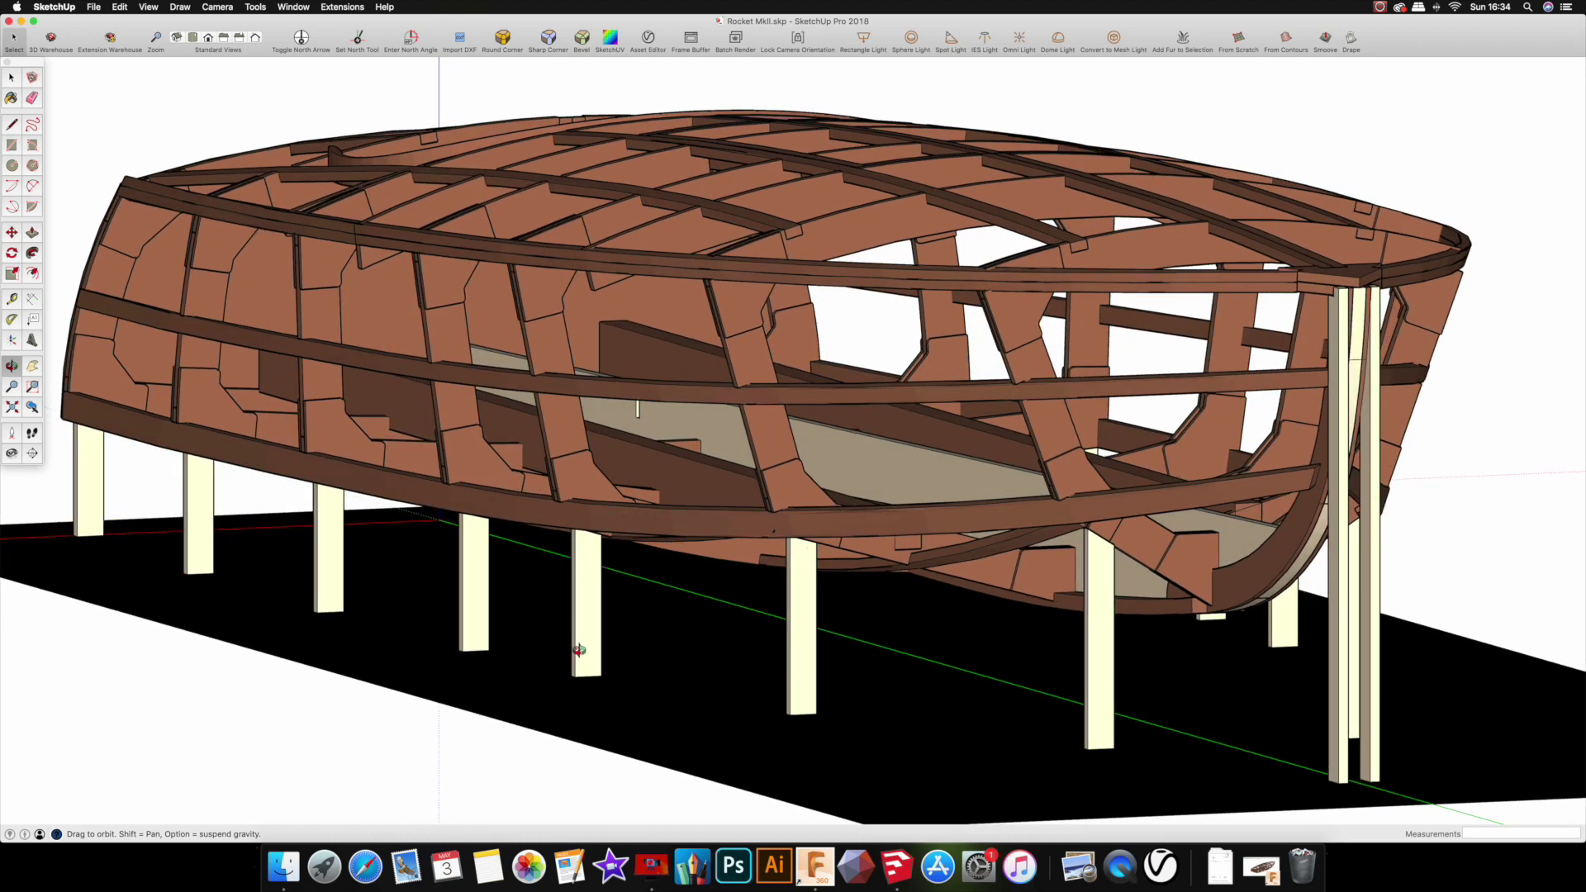
scroll(556, 374, up, 3)
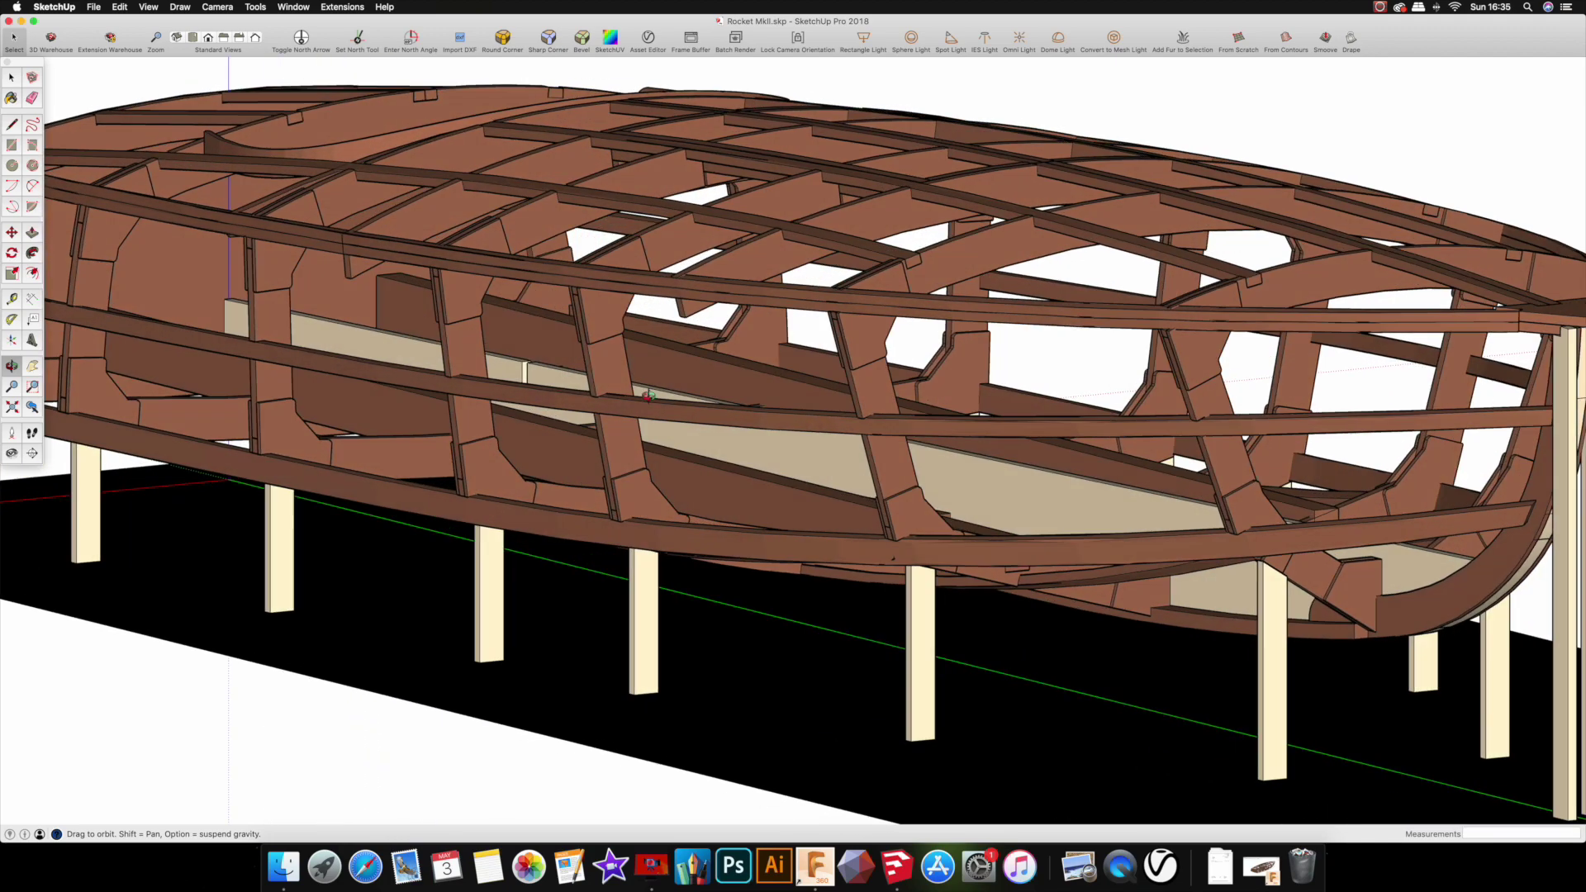
scroll(648, 397, down, 3)
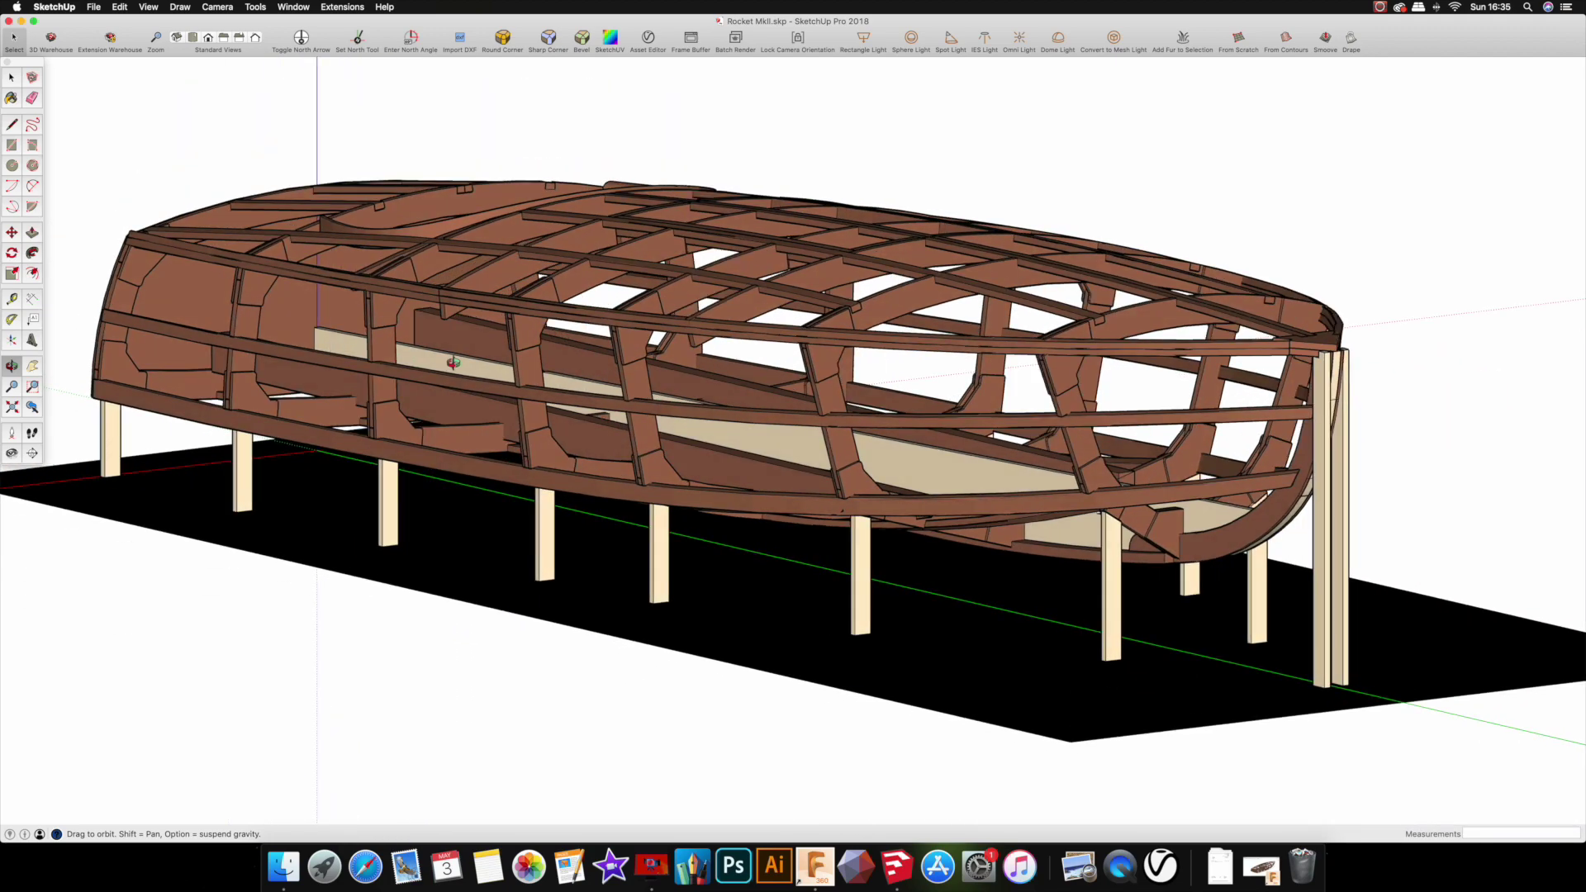
scroll(579, 397, up, 10)
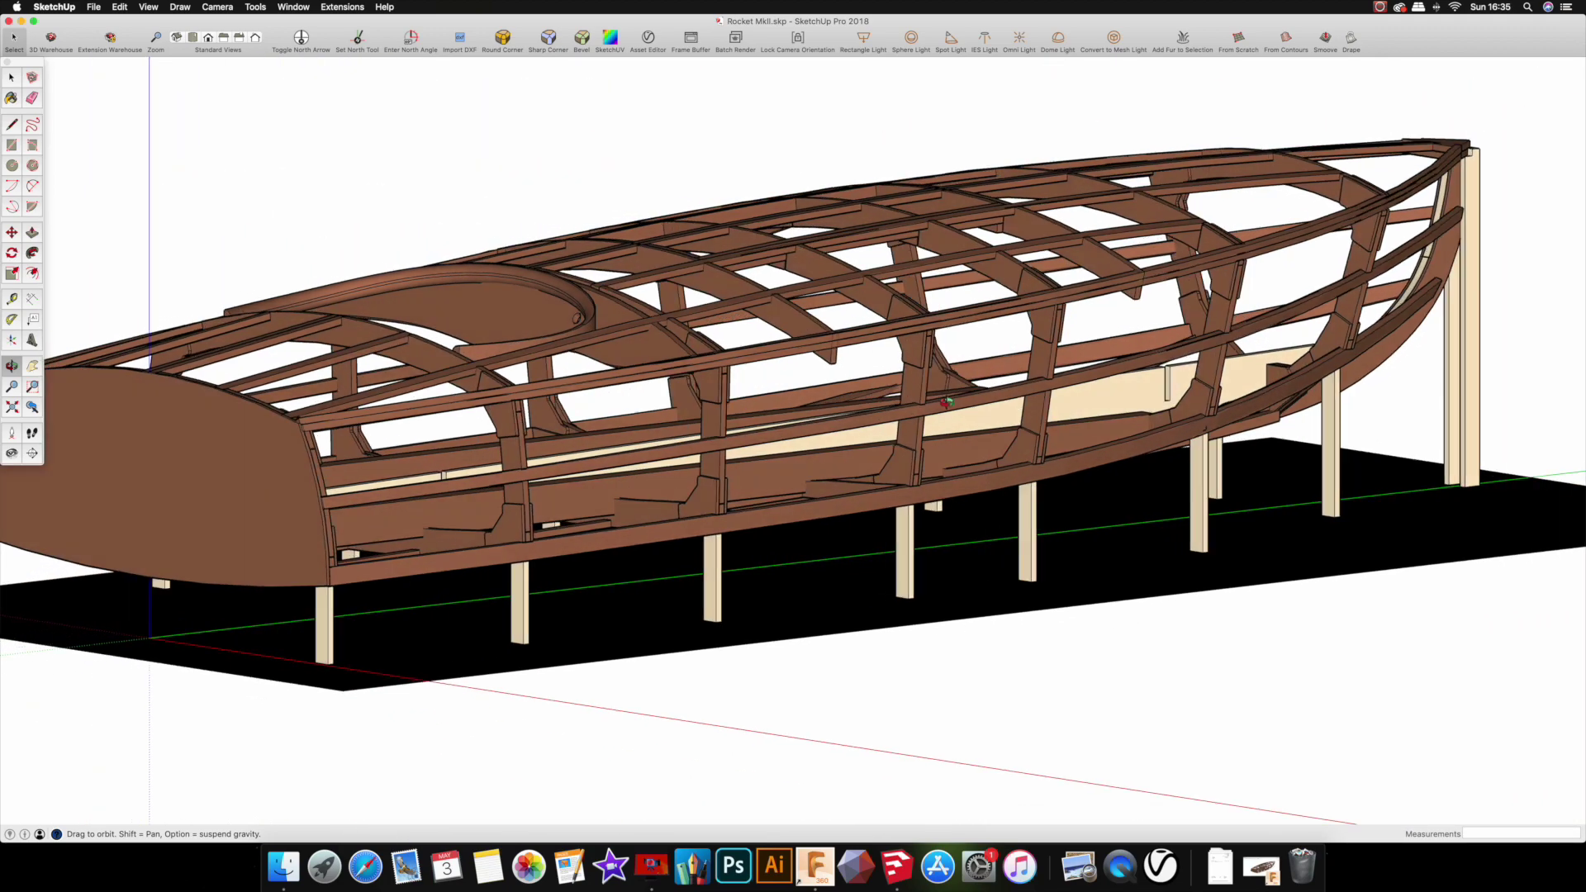
Step: Swing the stern around, then view the hull side-on, from the stern and elevated three-quarter
drag(946, 402, 712, 358)
drag(527, 357, 980, 379)
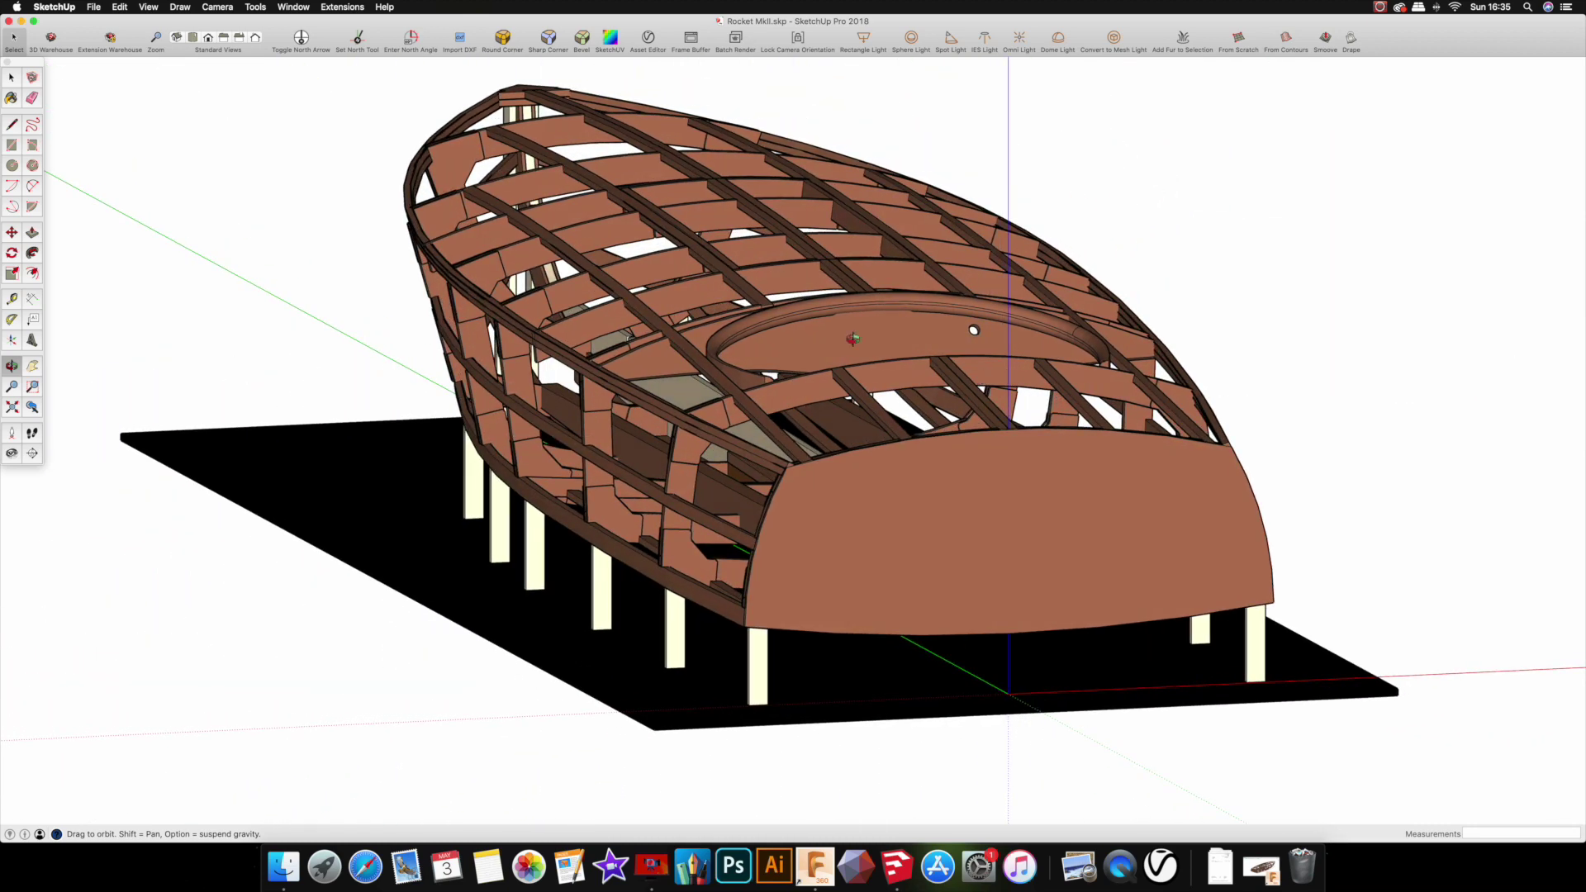
drag(745, 322, 731, 387)
scroll(731, 387, down, 2)
drag(769, 321, 1014, 328)
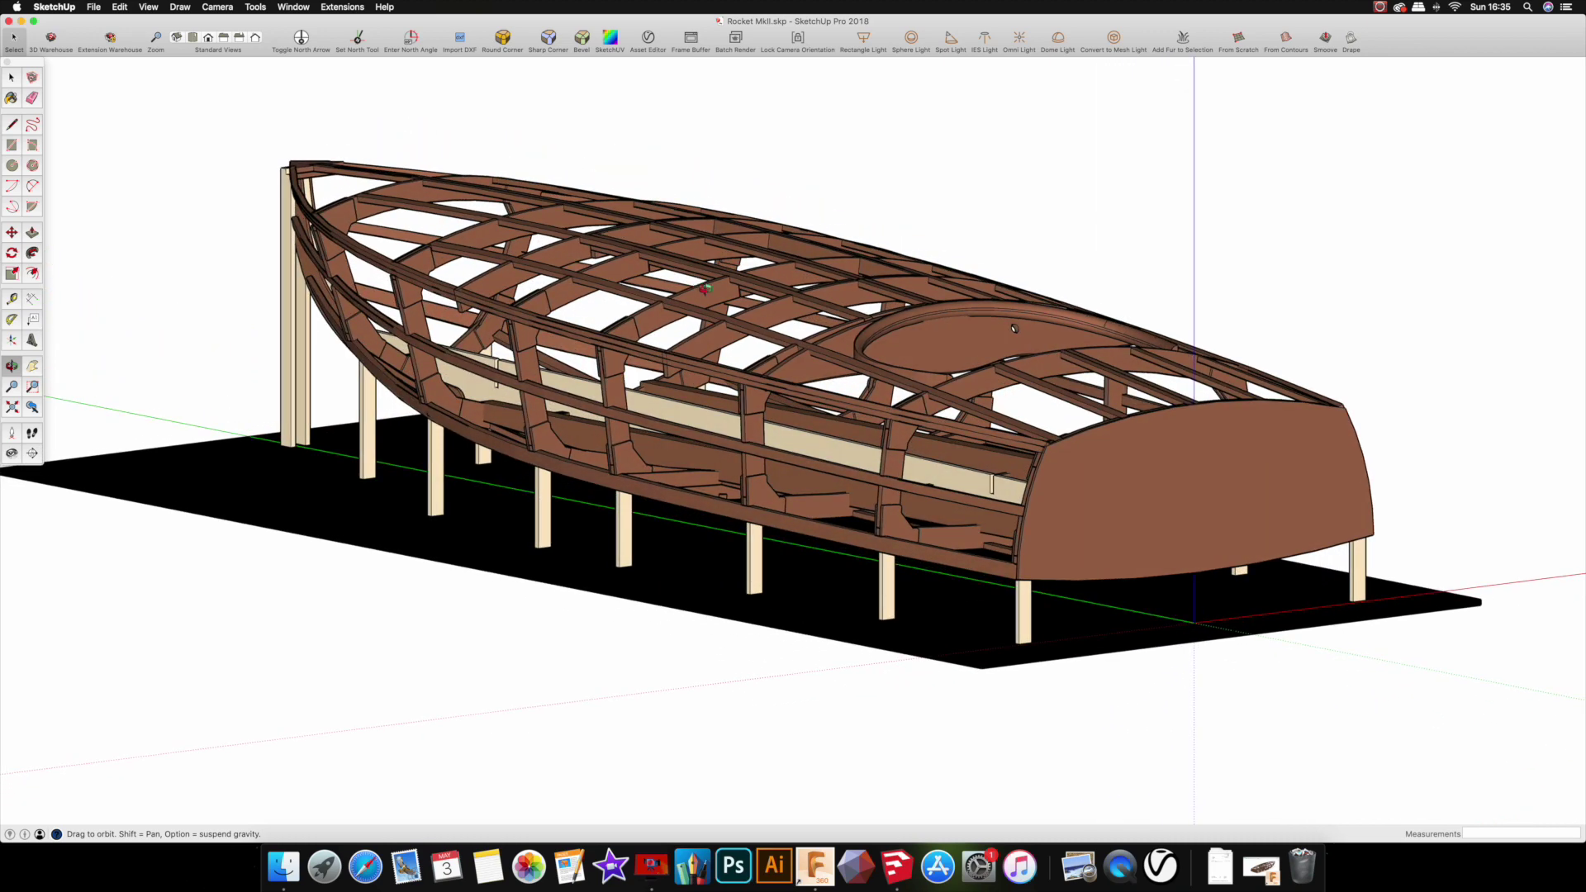
drag(1031, 391, 960, 324)
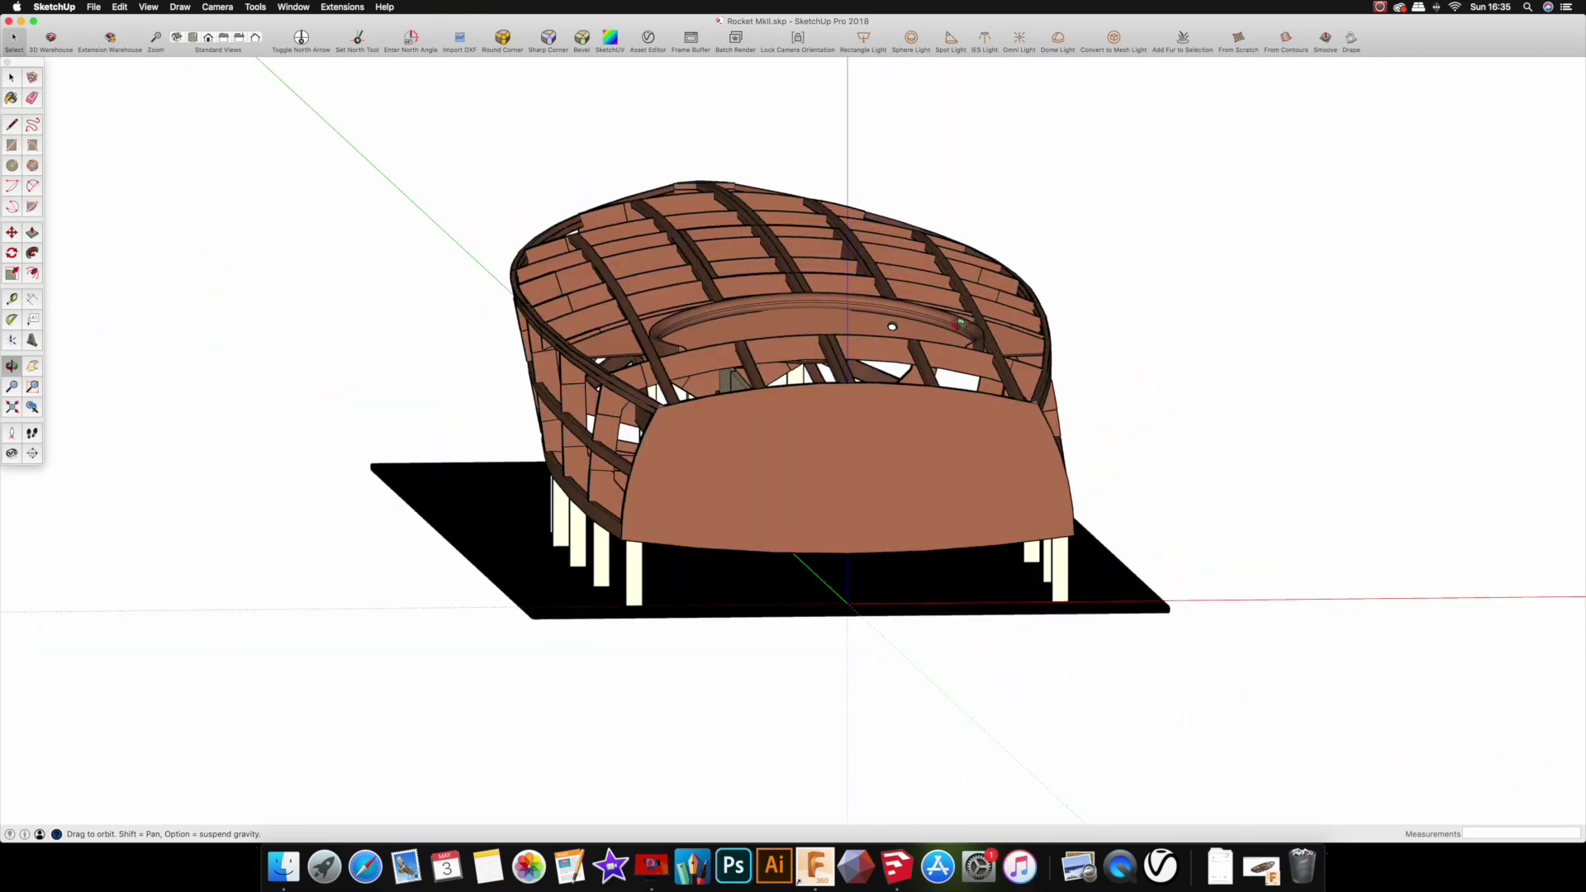
drag(1065, 294, 844, 307)
drag(1363, 320, 331, 124)
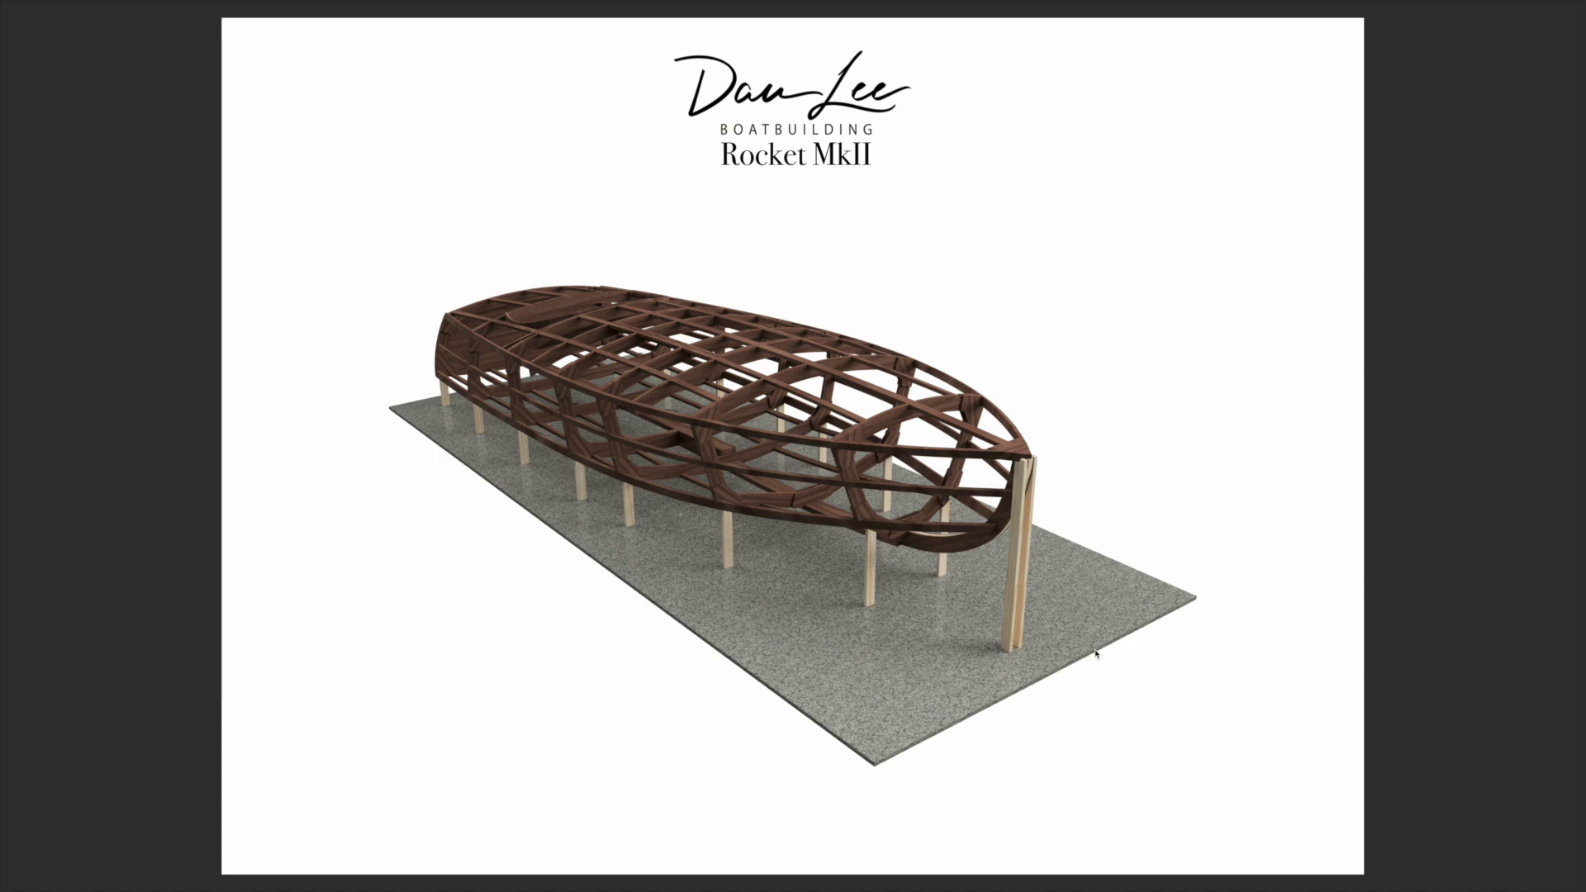
Step: Step forward and back through the Rocket MkII Renders PDF pages
key(Right)
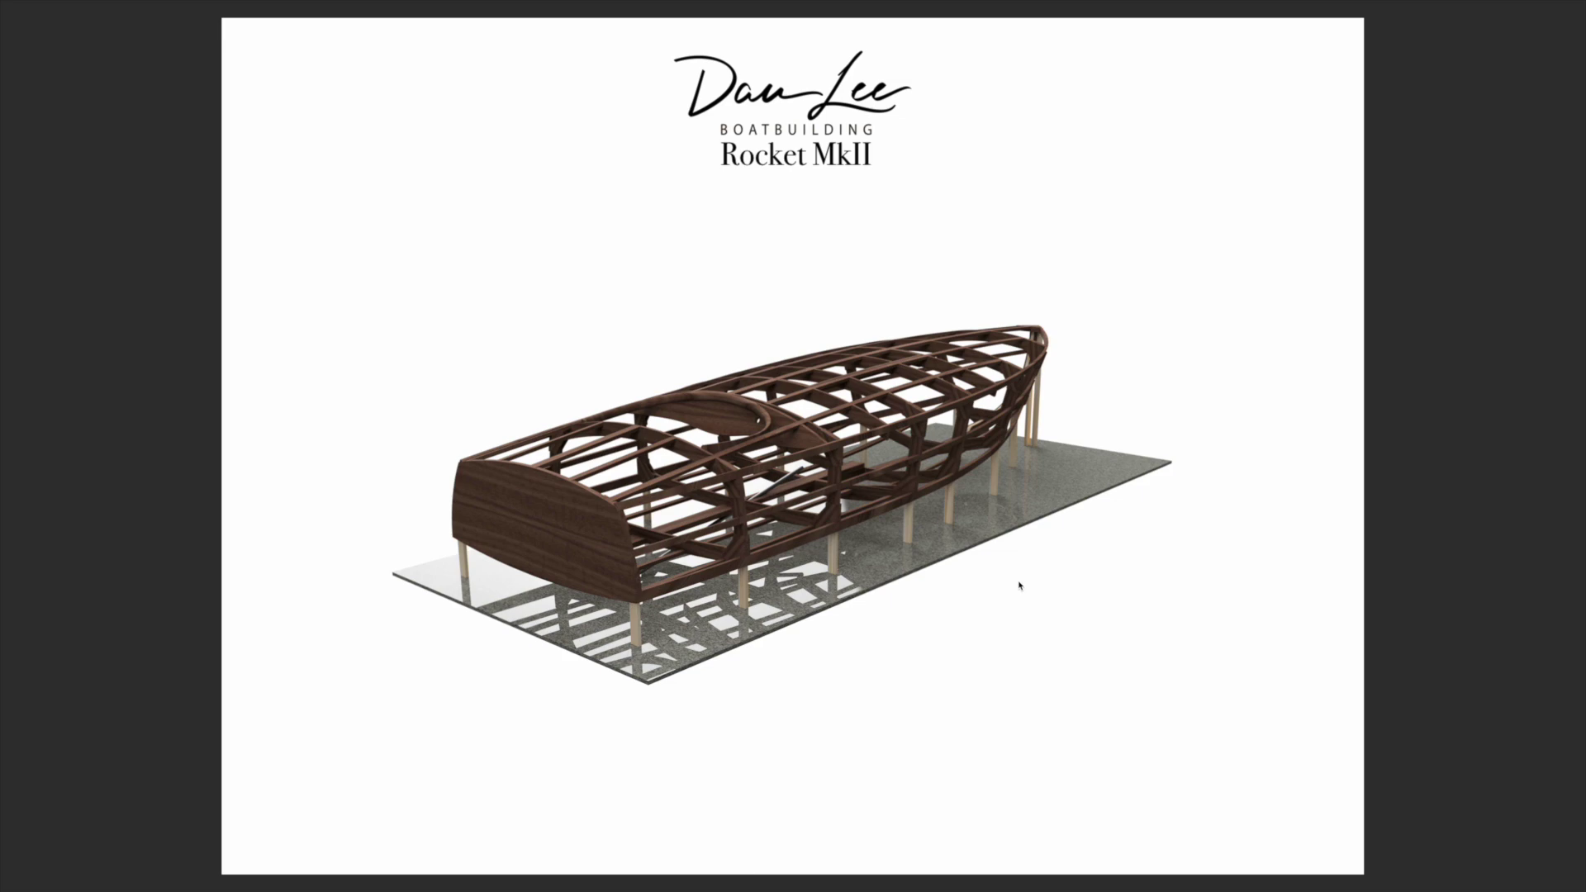
key(Left)
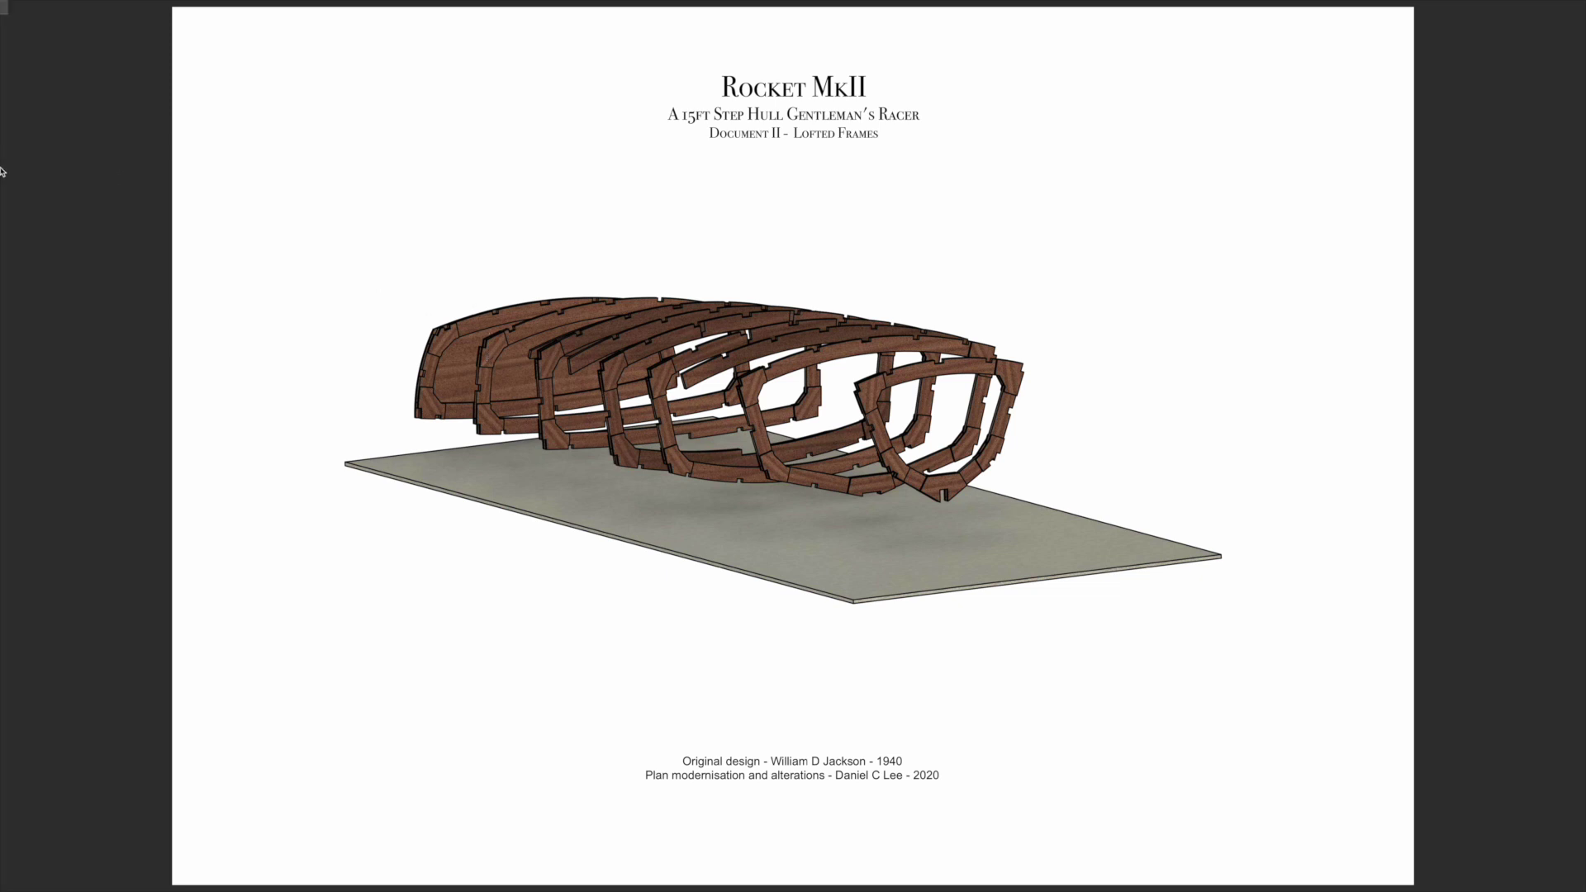
Step: Scroll the thumbnail sidebar down and go to the Frame 3 Illustration page
mouse_move(3, 165)
mouse_move(3, 453)
scroll(2, 460, down, 2)
scroll(1, 460, down, 2)
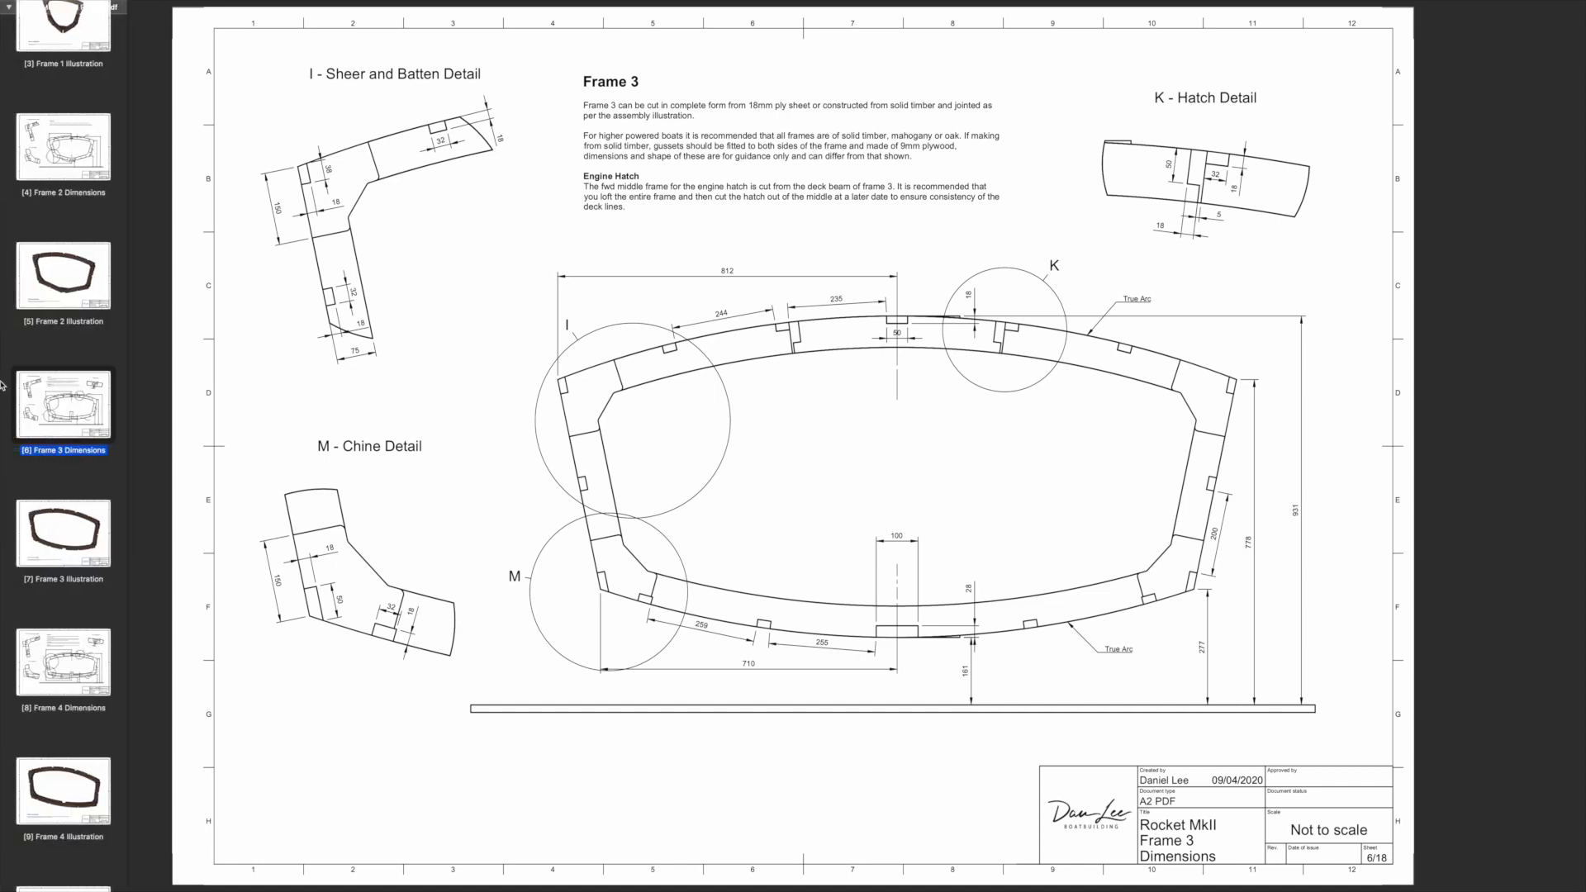
click(49, 539)
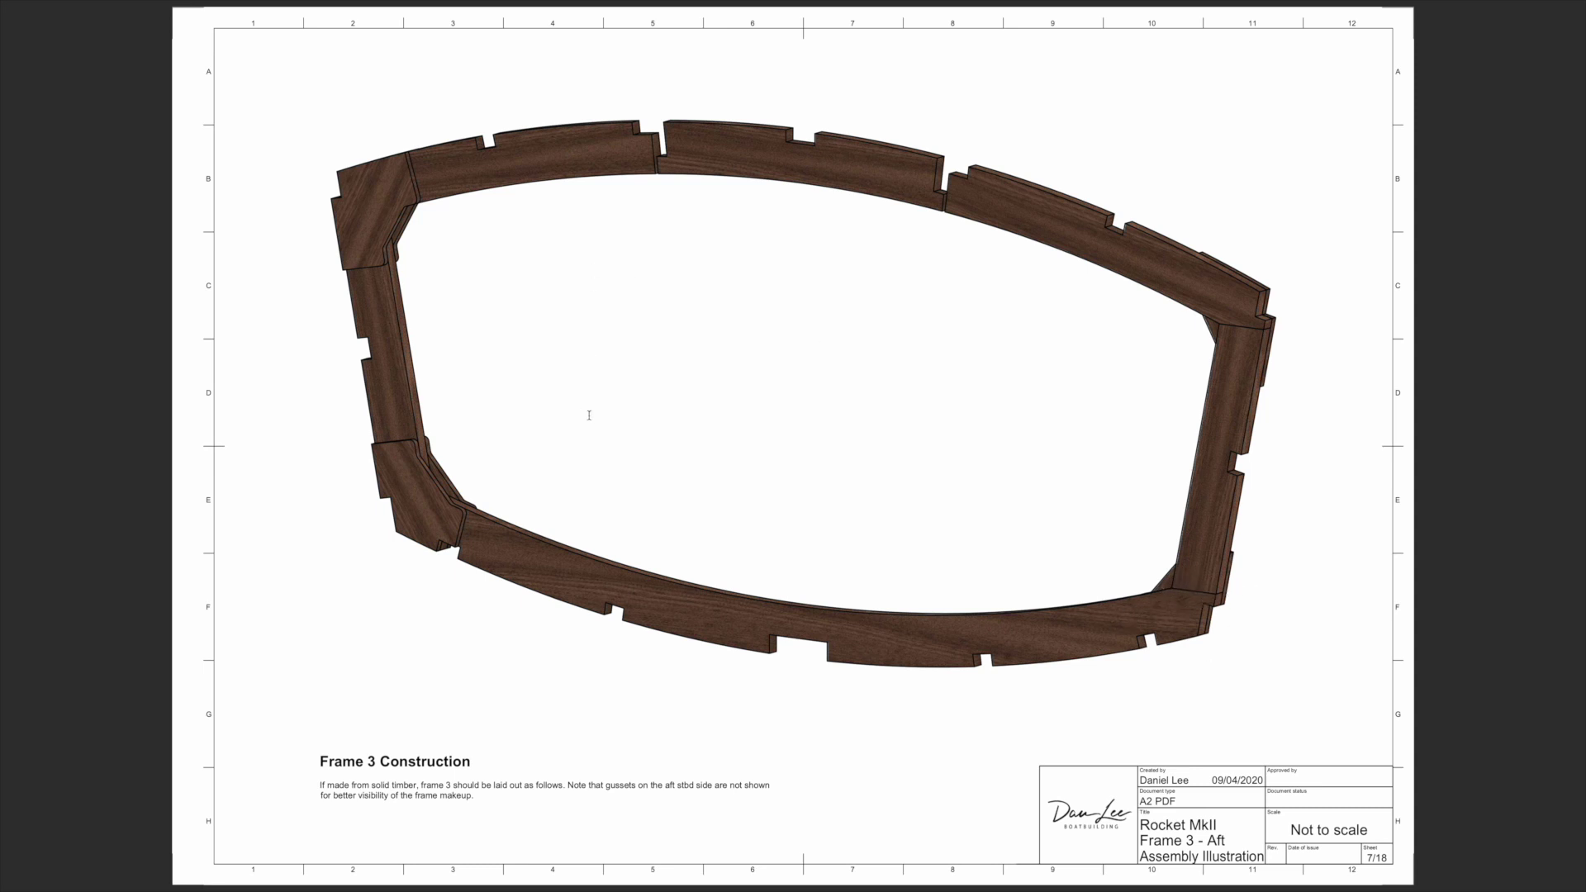
Step: Scroll down to page 18 of 18, Dashboard Dimensions
mouse_move(2, 213)
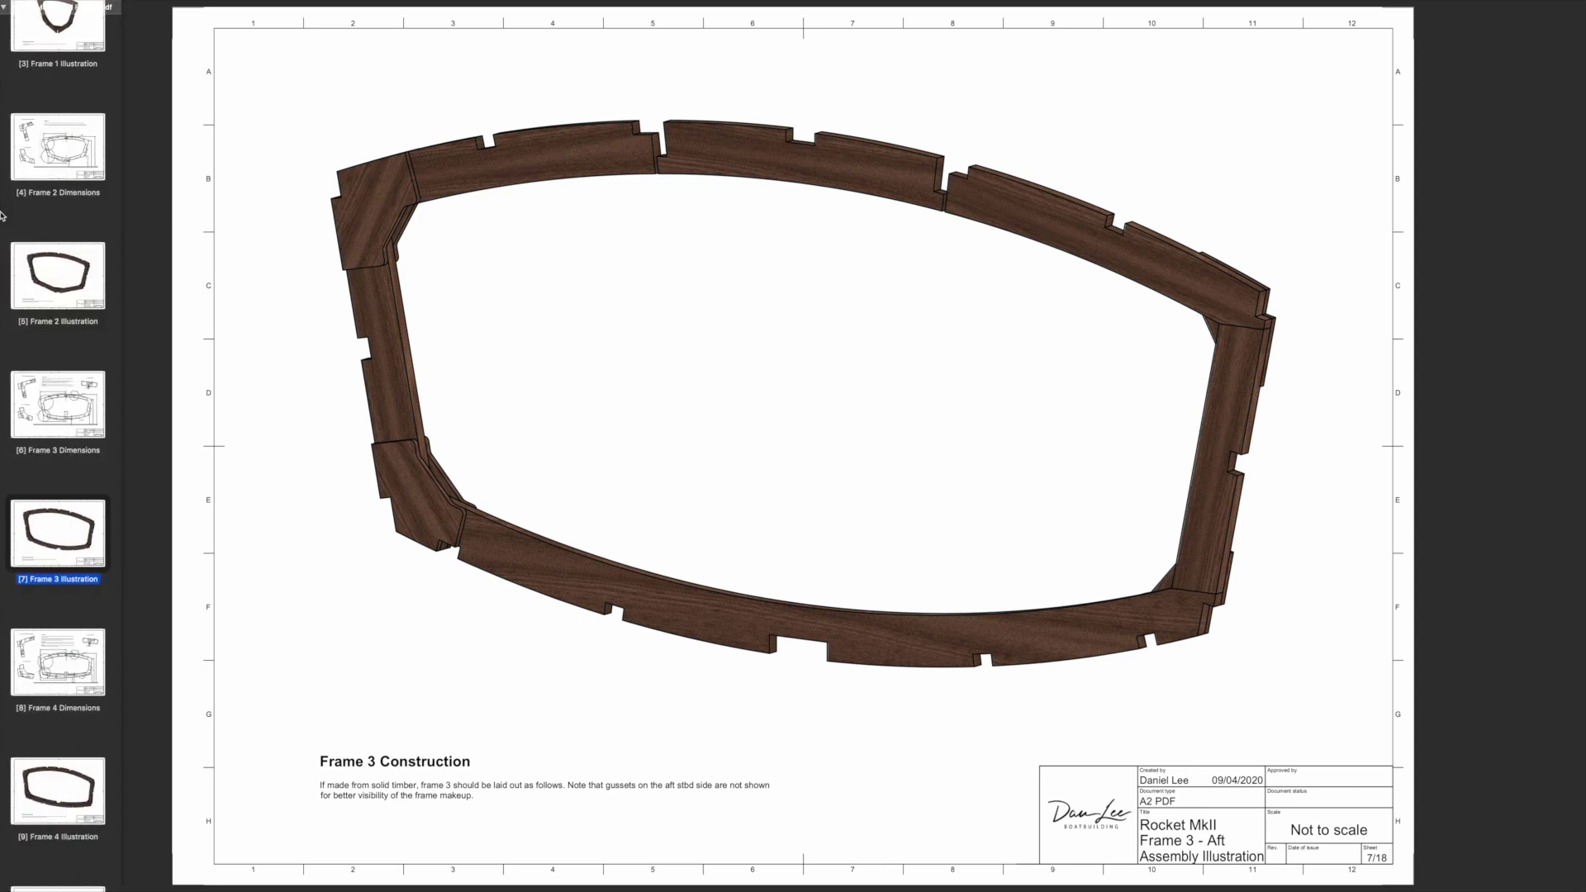
scroll(71, 543, down, 3)
scroll(71, 543, down, 10)
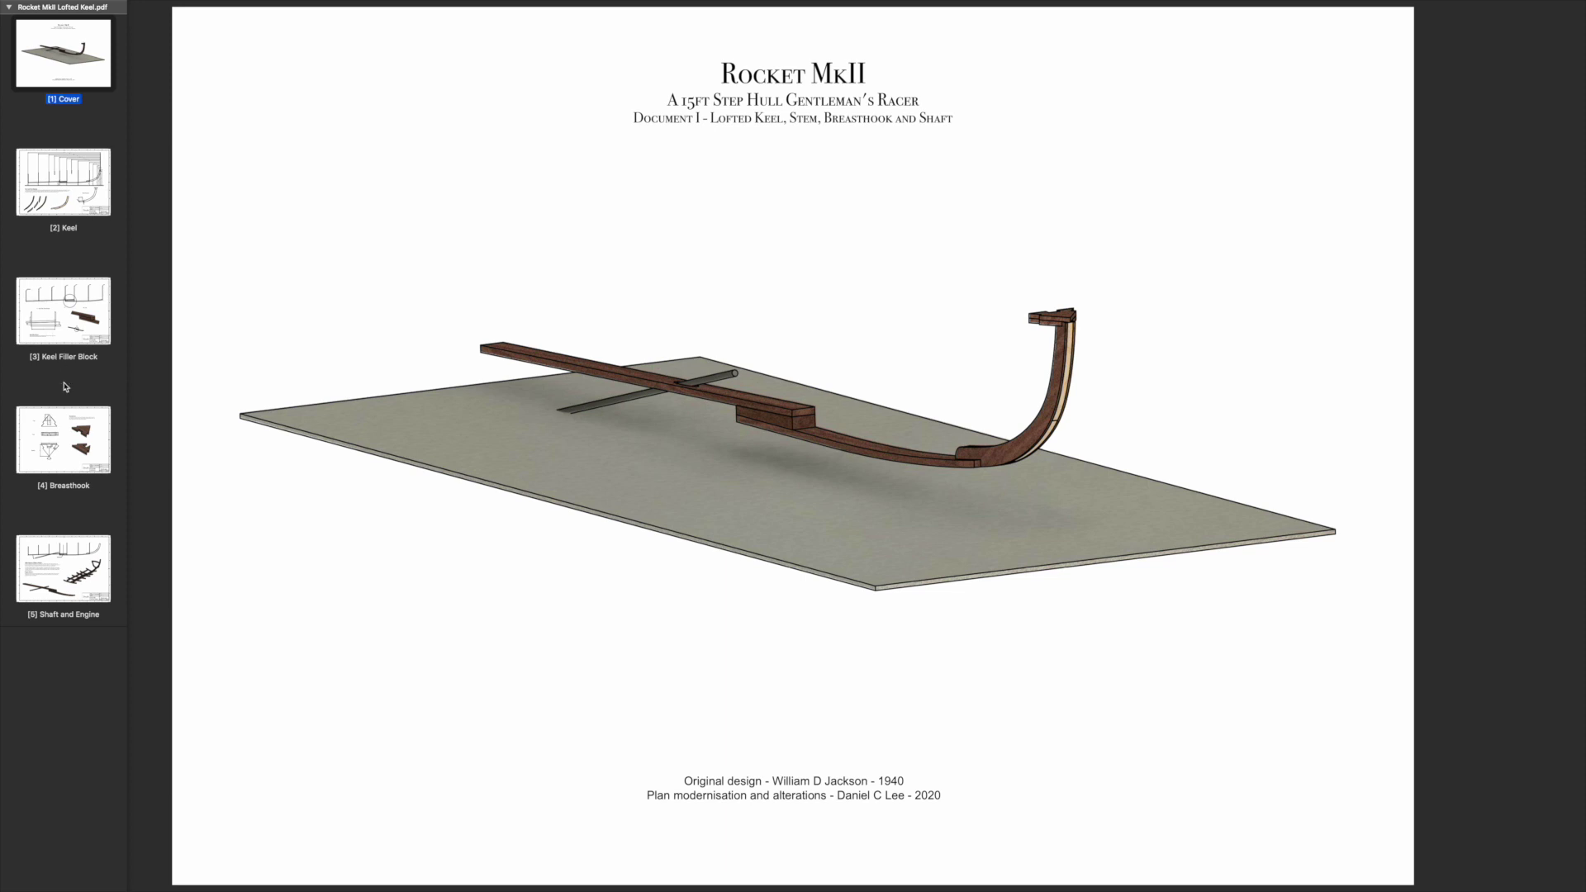
Step: Jump to page 5, Shaft and Engine, of the Lofted Keel PDF
click(75, 568)
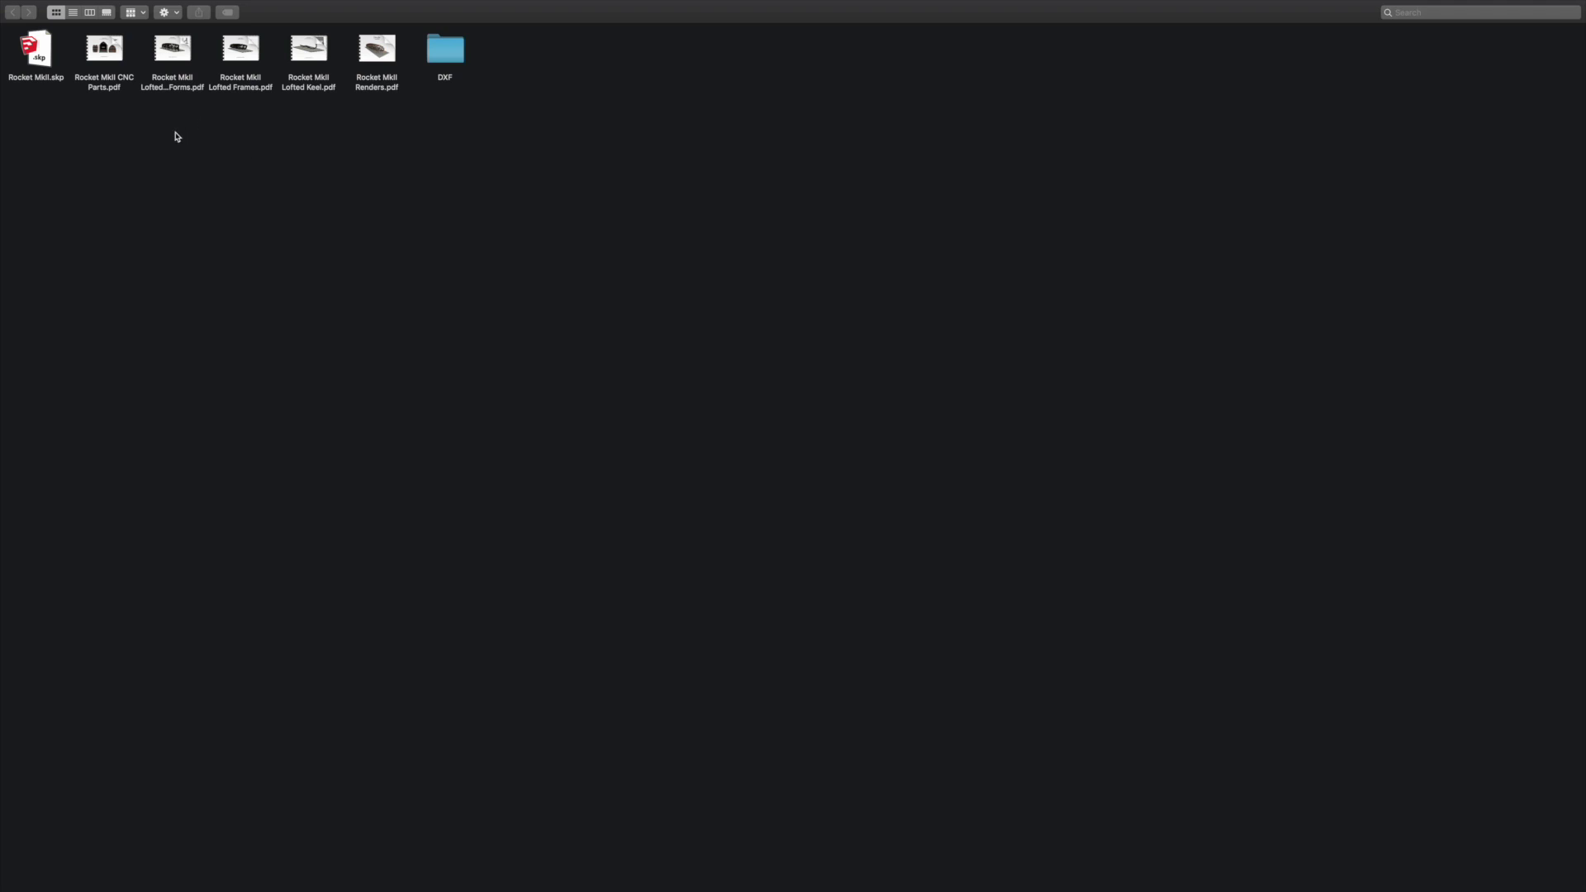
double_click(175, 48)
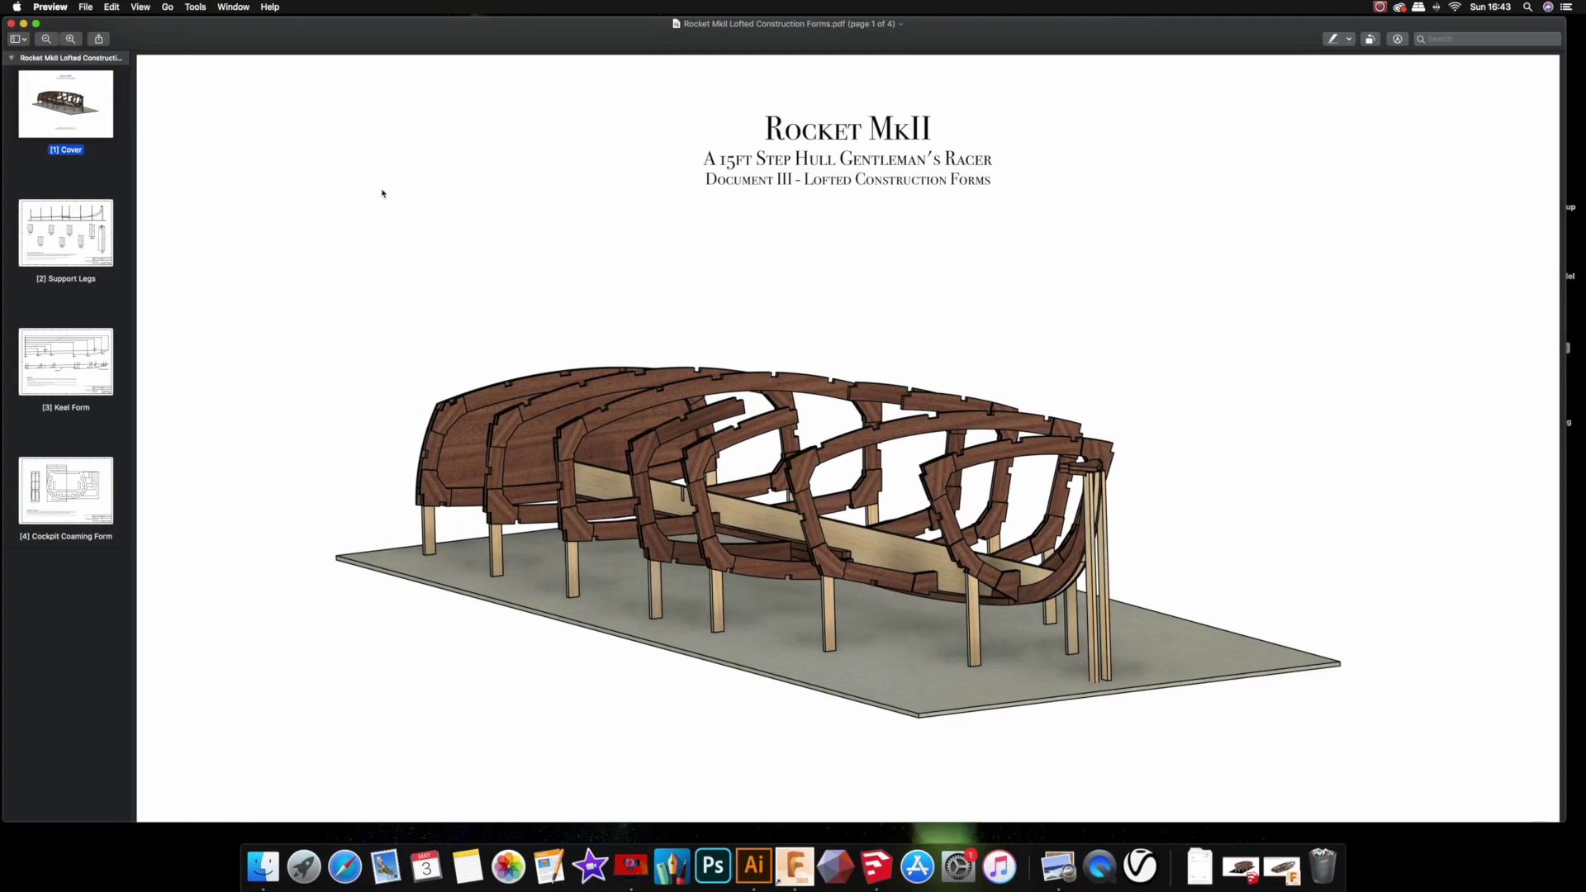
click(11, 23)
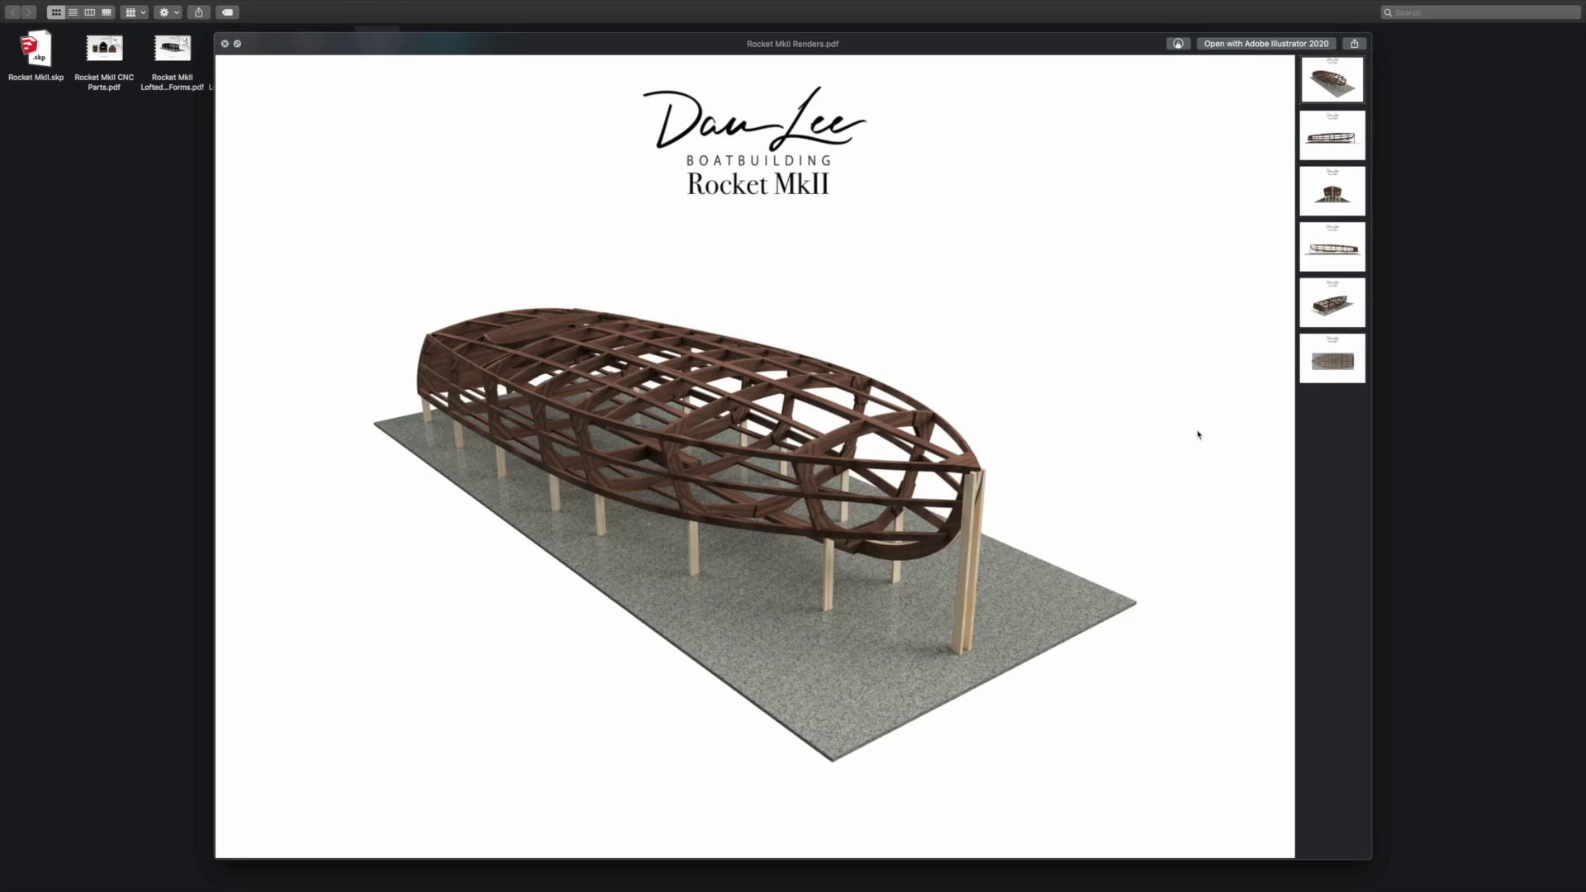
scroll(1198, 435, down, 1)
scroll(1198, 435, down, 10)
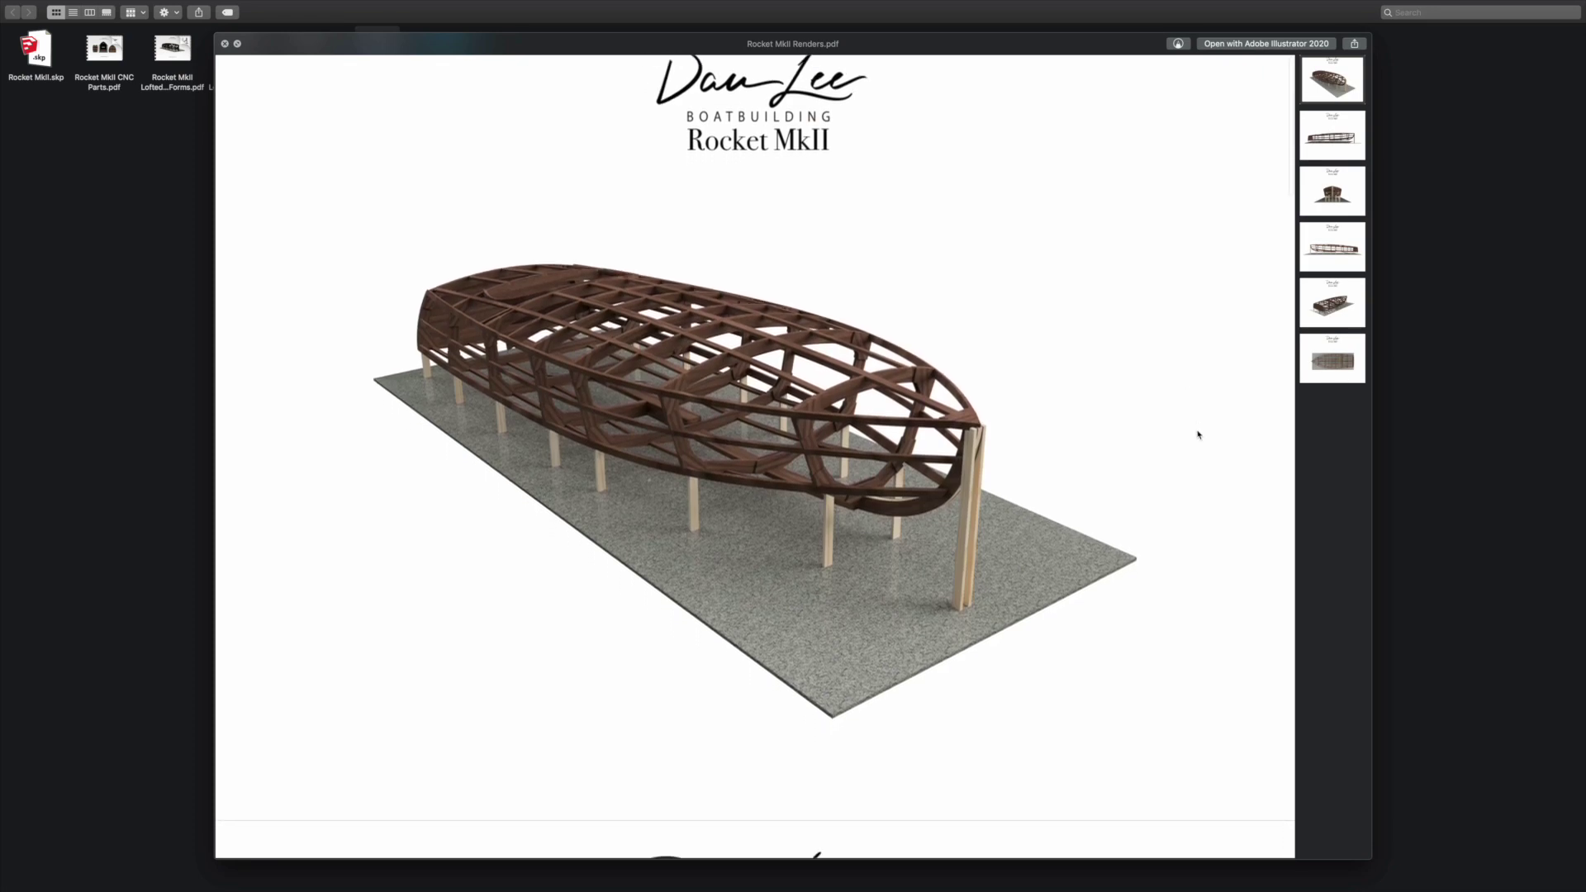
scroll(1198, 435, down, 3)
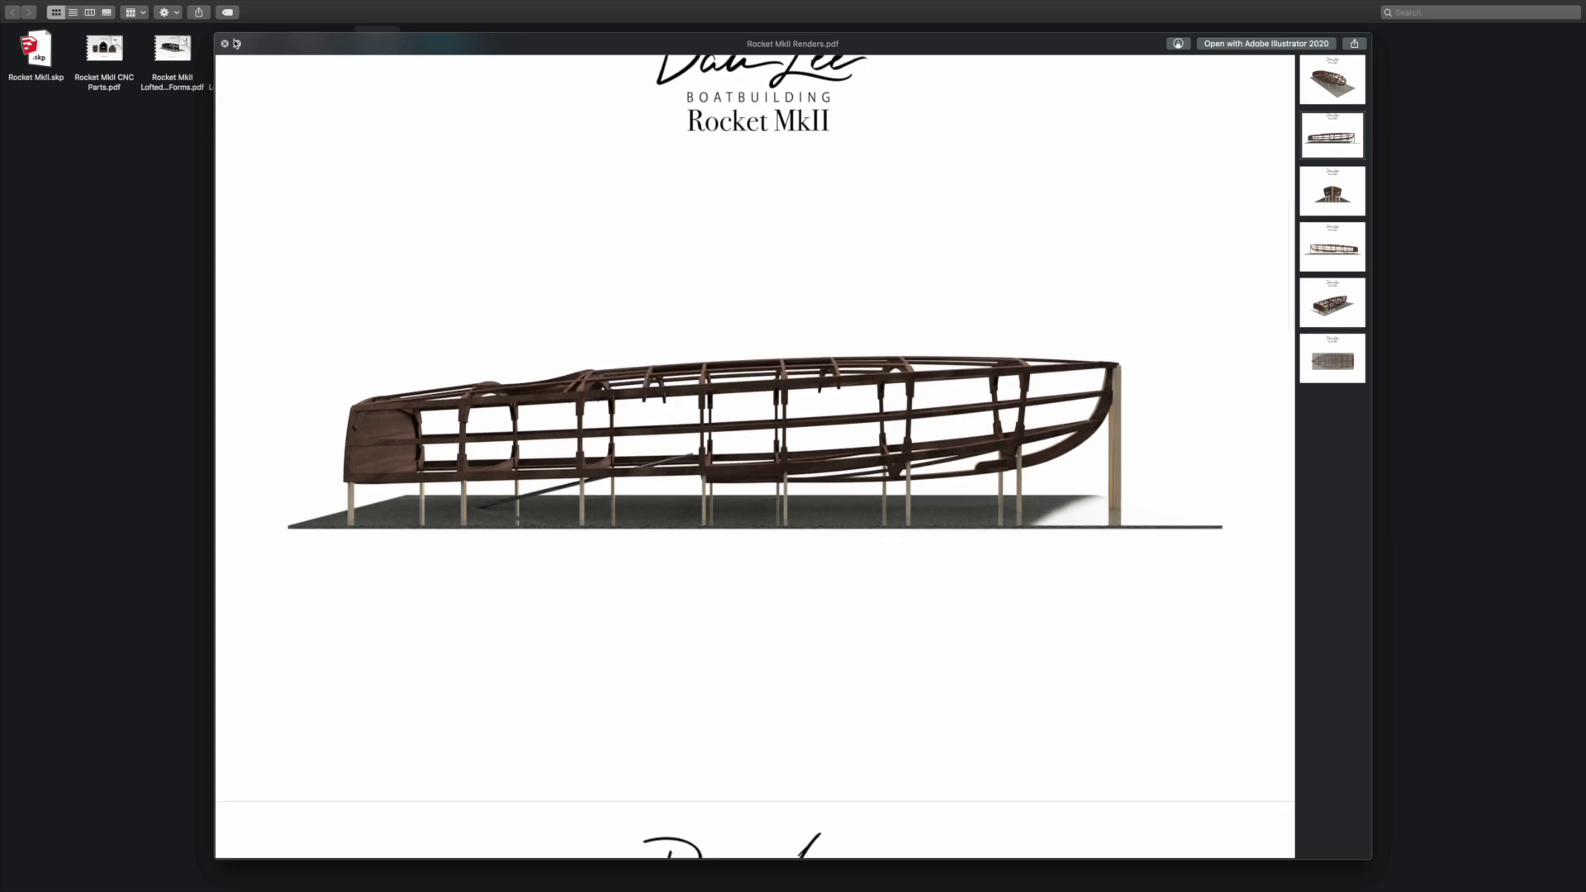
click(225, 43)
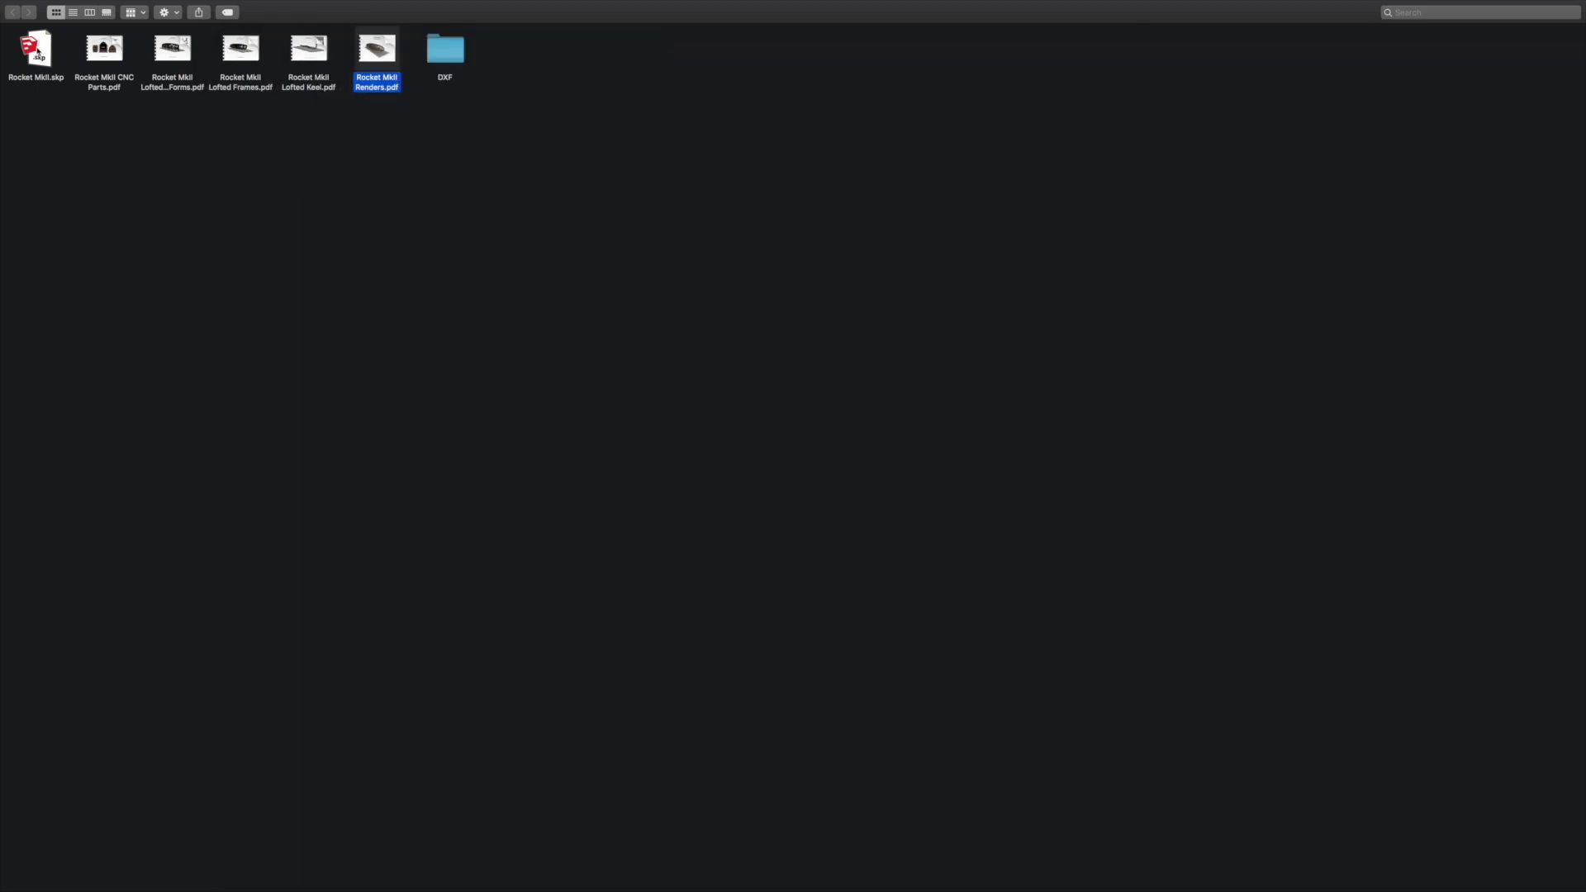
click(99, 201)
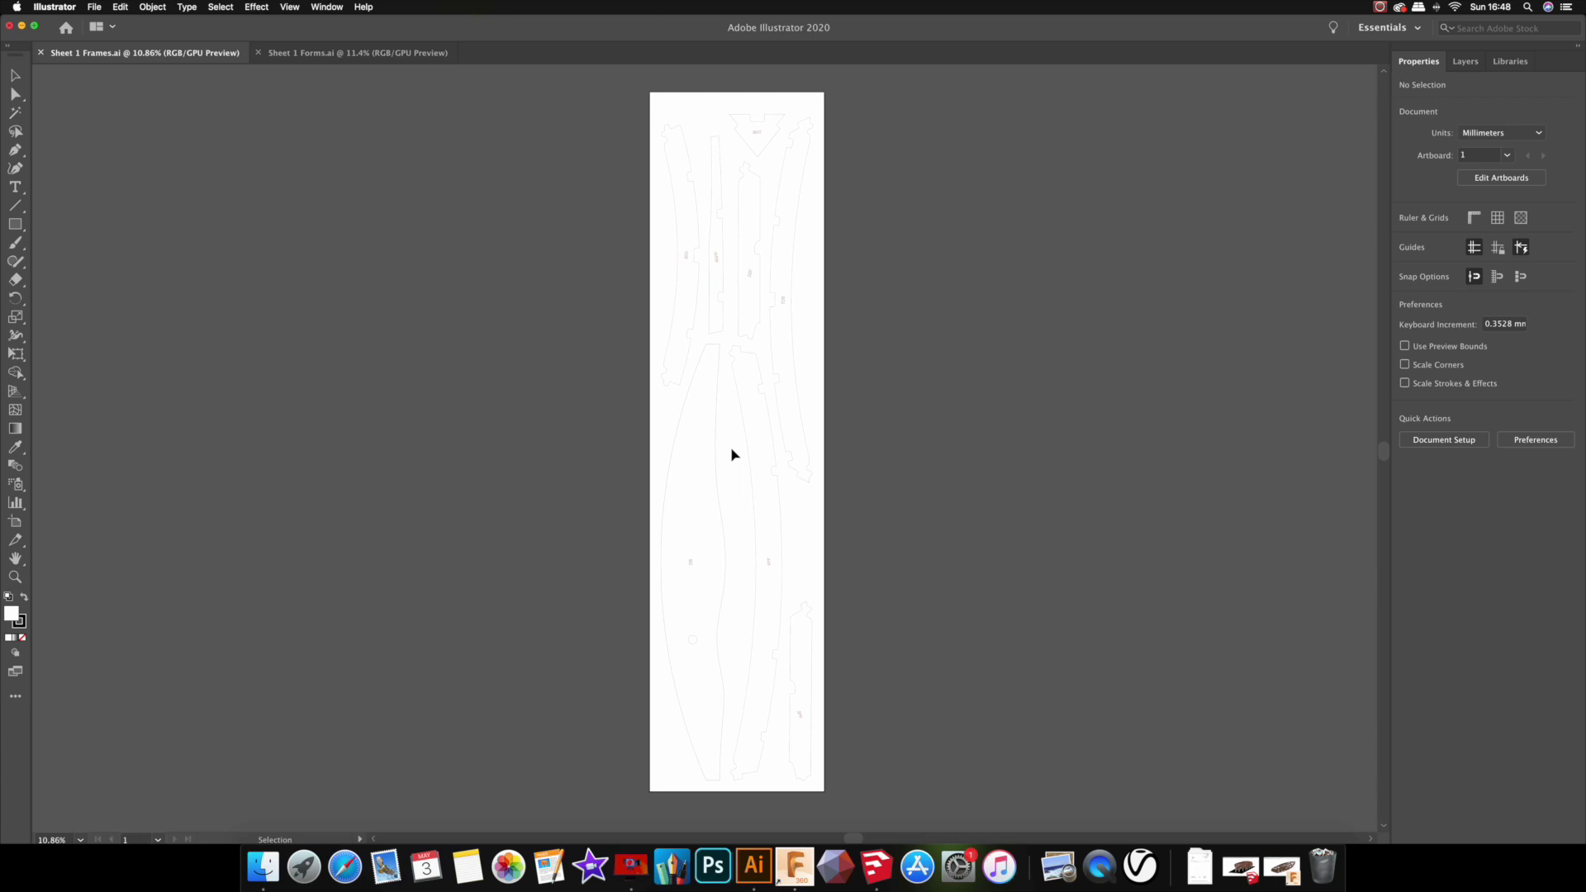
Step: Select and deselect a nested frame piece, zoom in and out, then switch to Sheet 1 Forms
click(825, 336)
click(1008, 379)
alt+scroll(787, 558, up, 10)
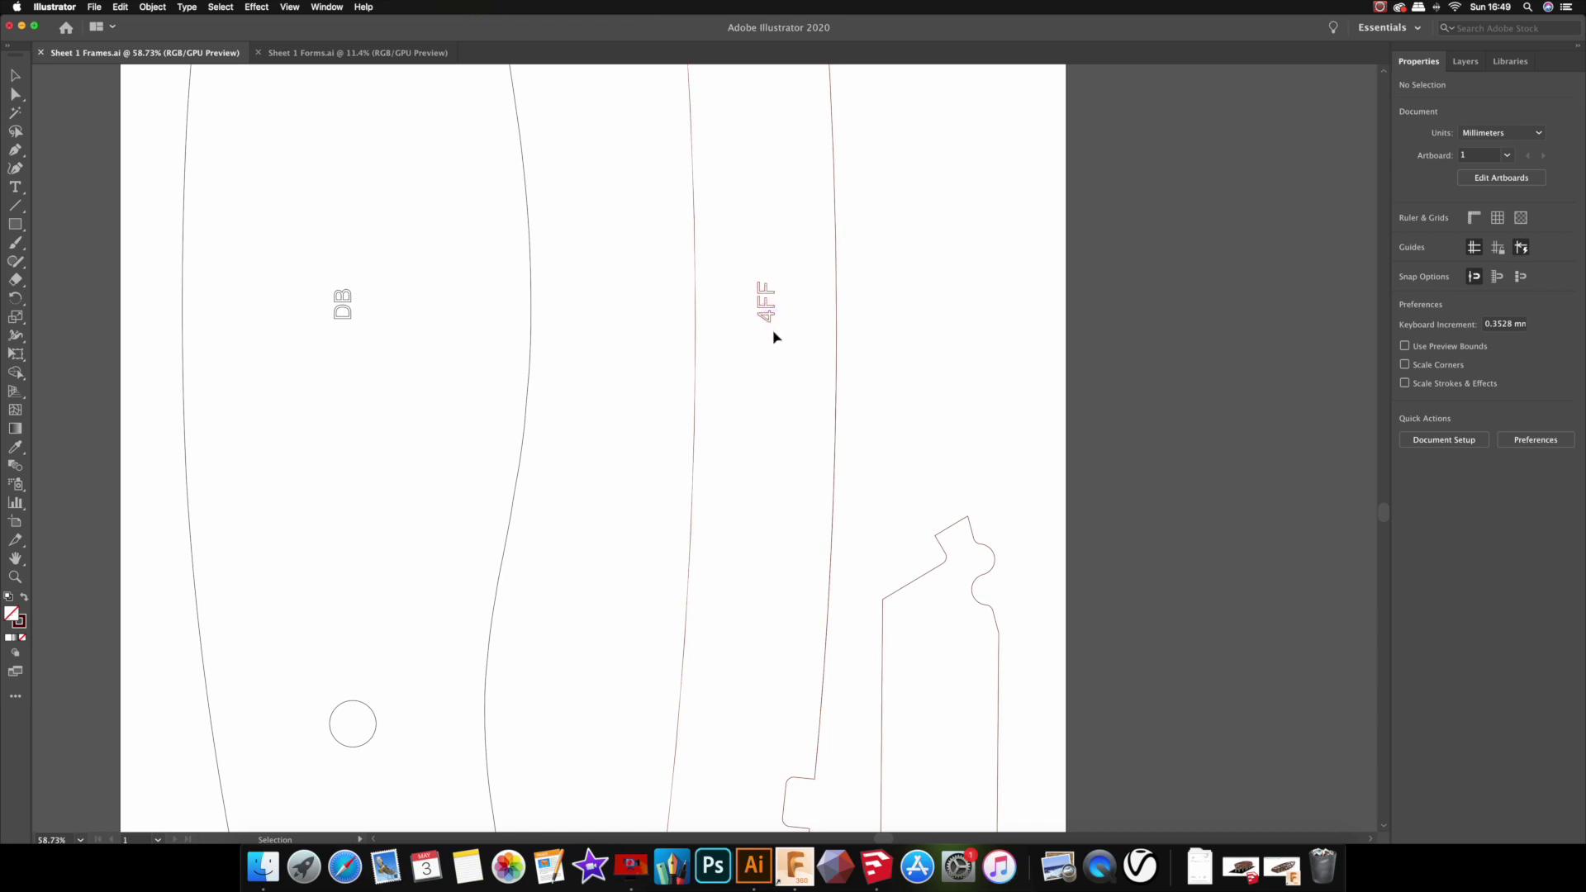
alt+scroll(773, 337, down, 5)
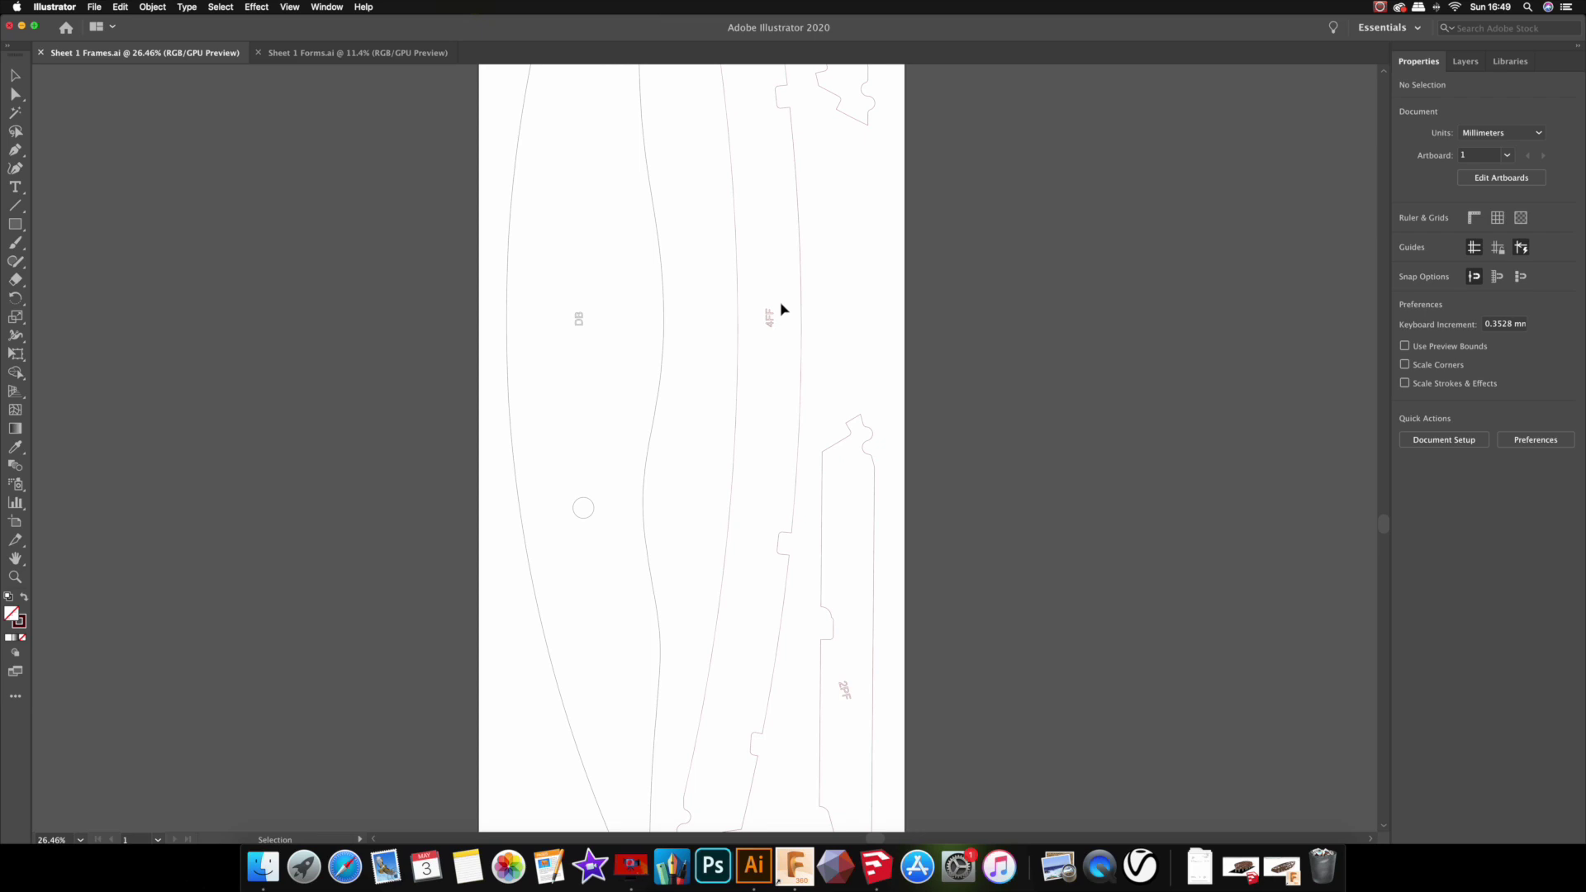
alt+scroll(767, 348, down, 4)
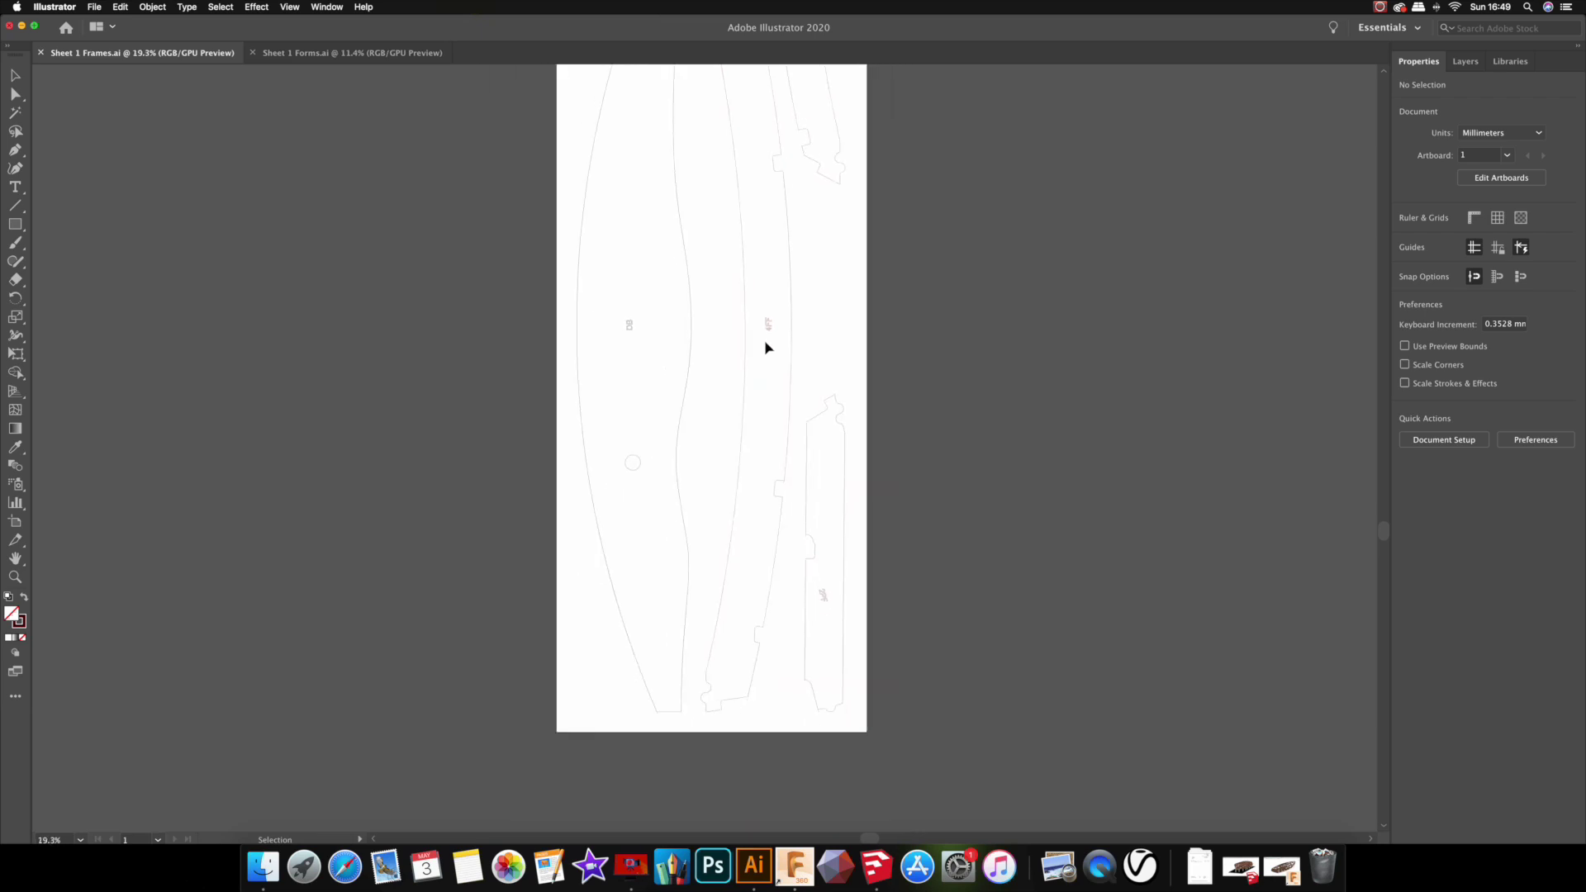
scroll(767, 348, up, 5)
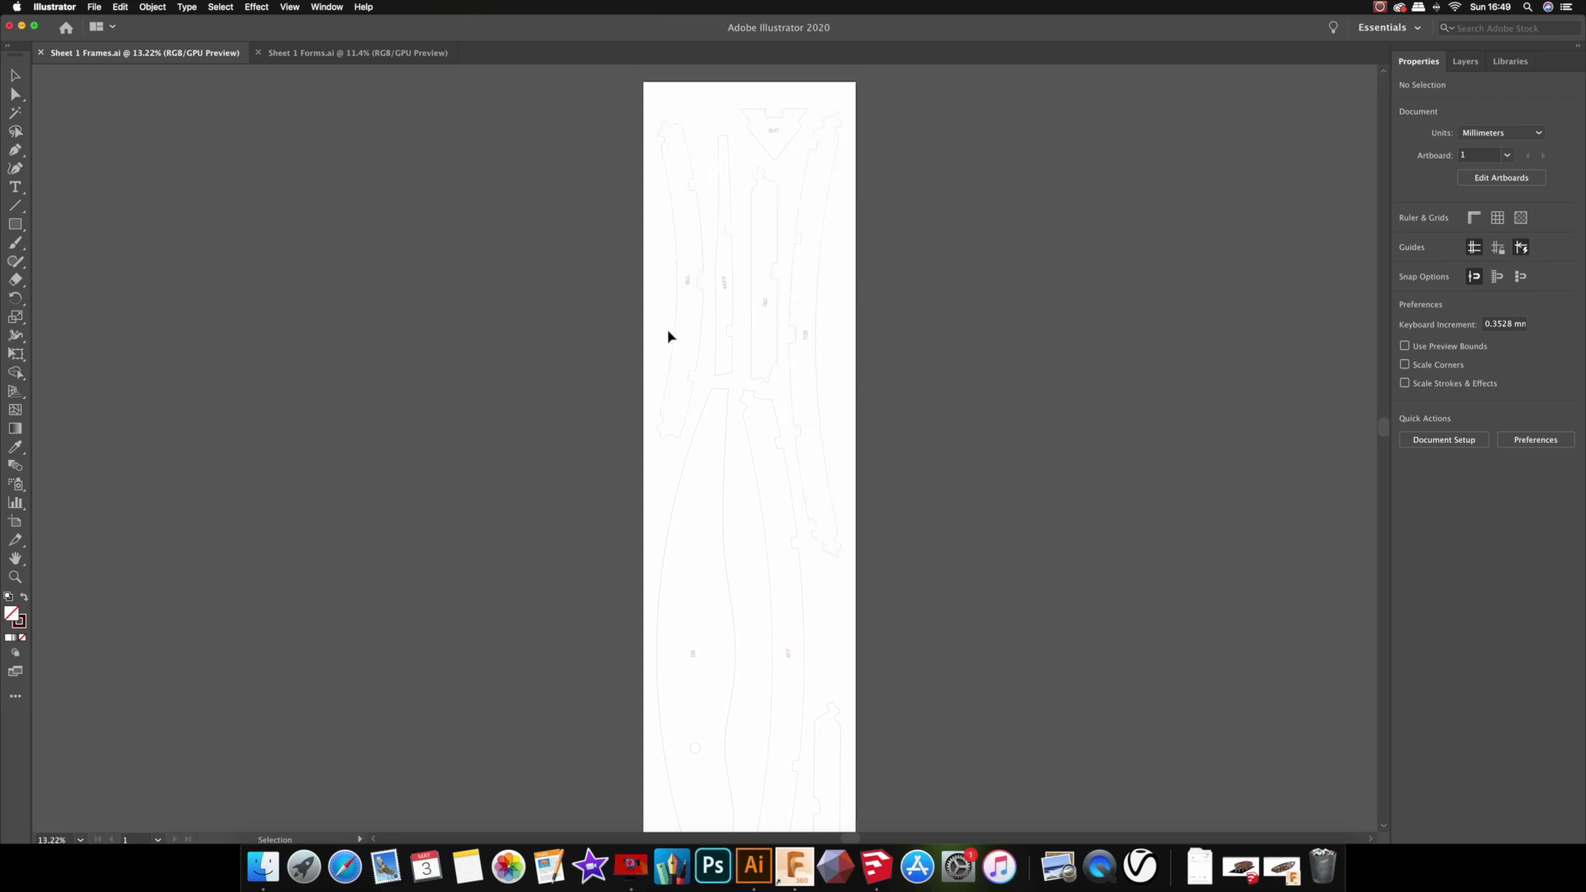
alt+scroll(669, 335, down, 1)
key(ctrl+Tab)
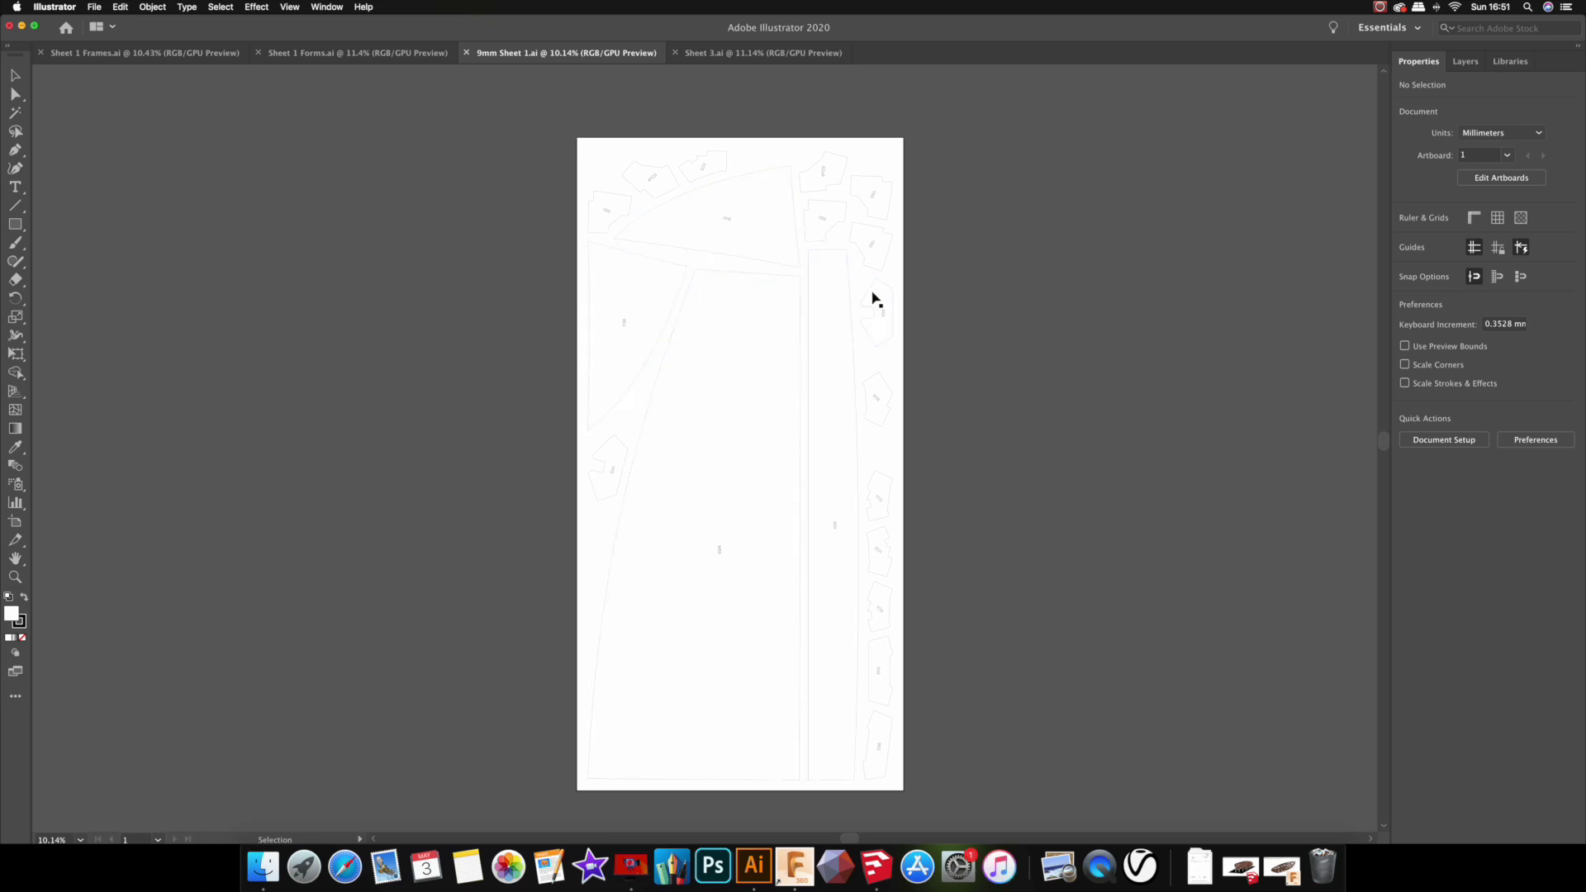
Step: Switch to Sheet 3.ai, showing two long tapered panels with notched ends
click(704, 54)
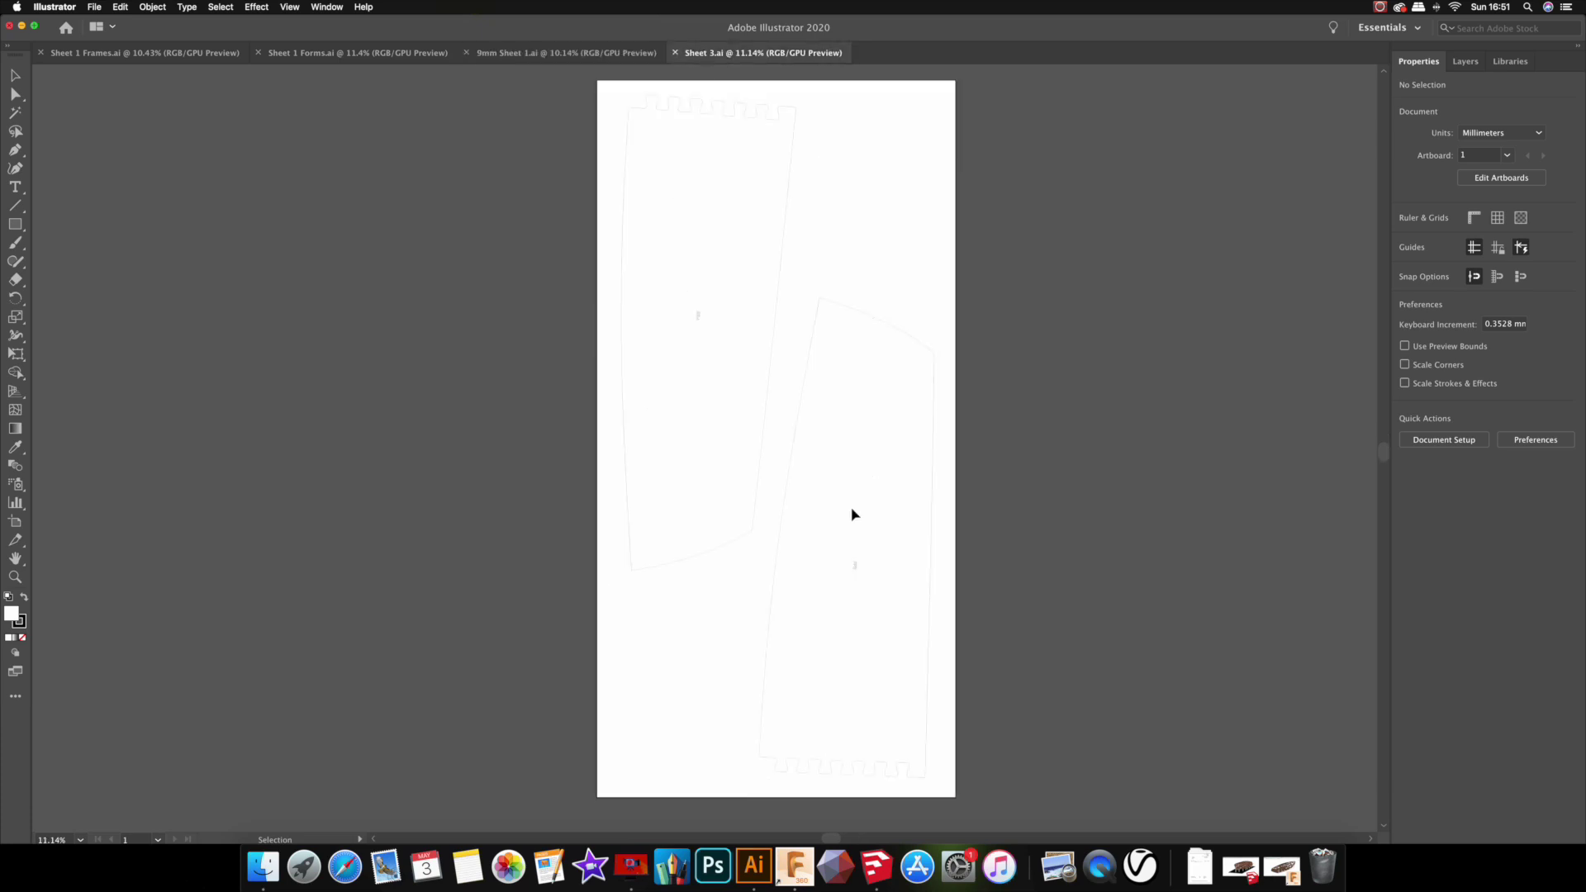